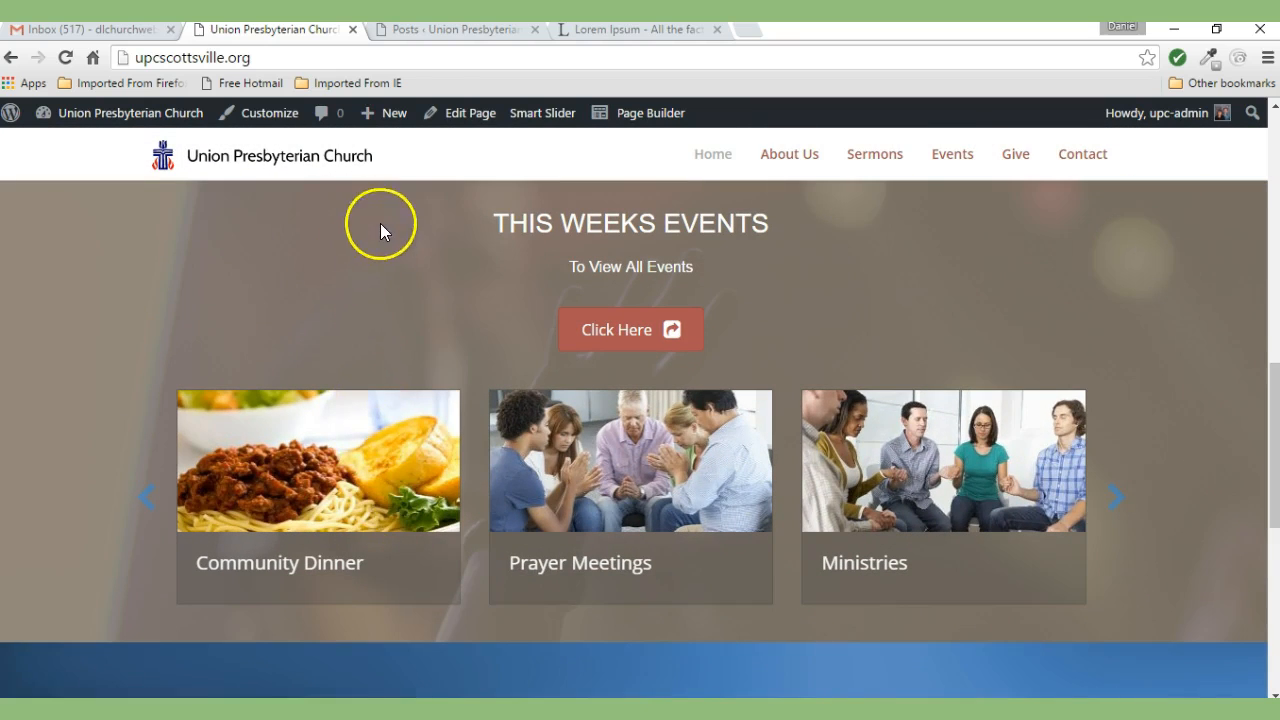
# - From the admin dashboard, create a new post titled 'Youth Event'
pyautogui.click(437, 35)
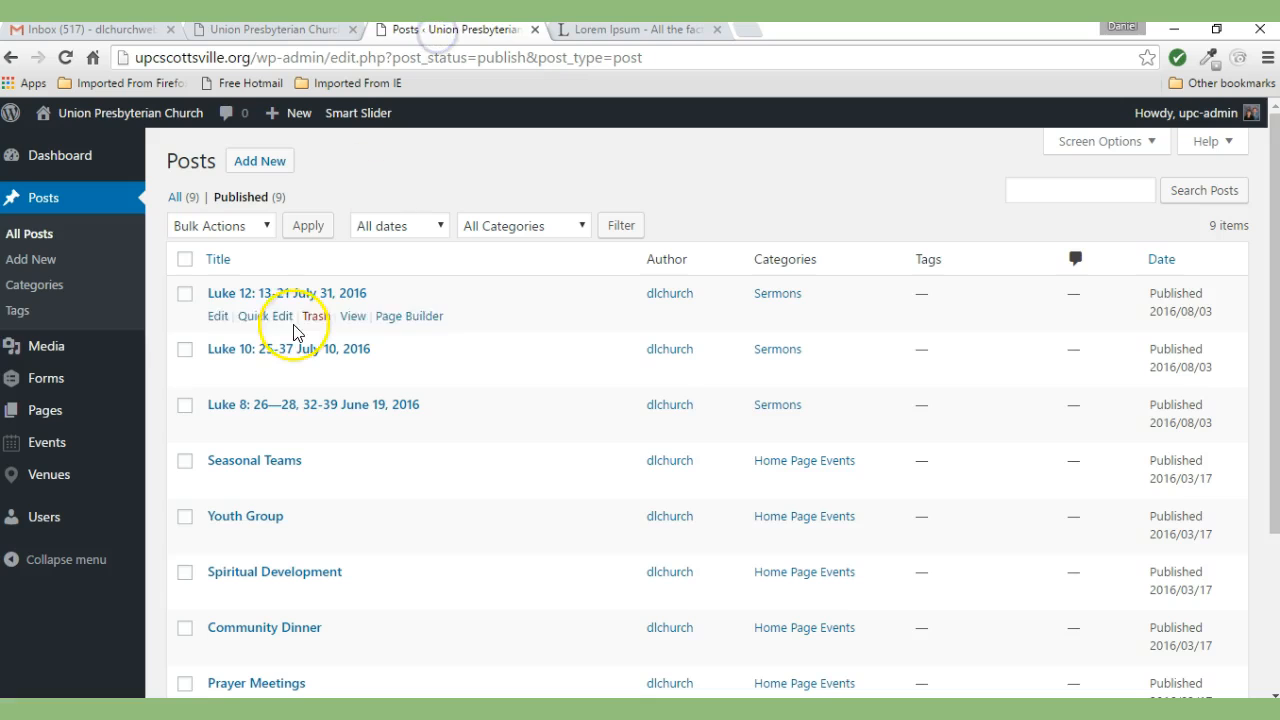
pyautogui.moveTo(75, 170)
pyautogui.click(169, 157)
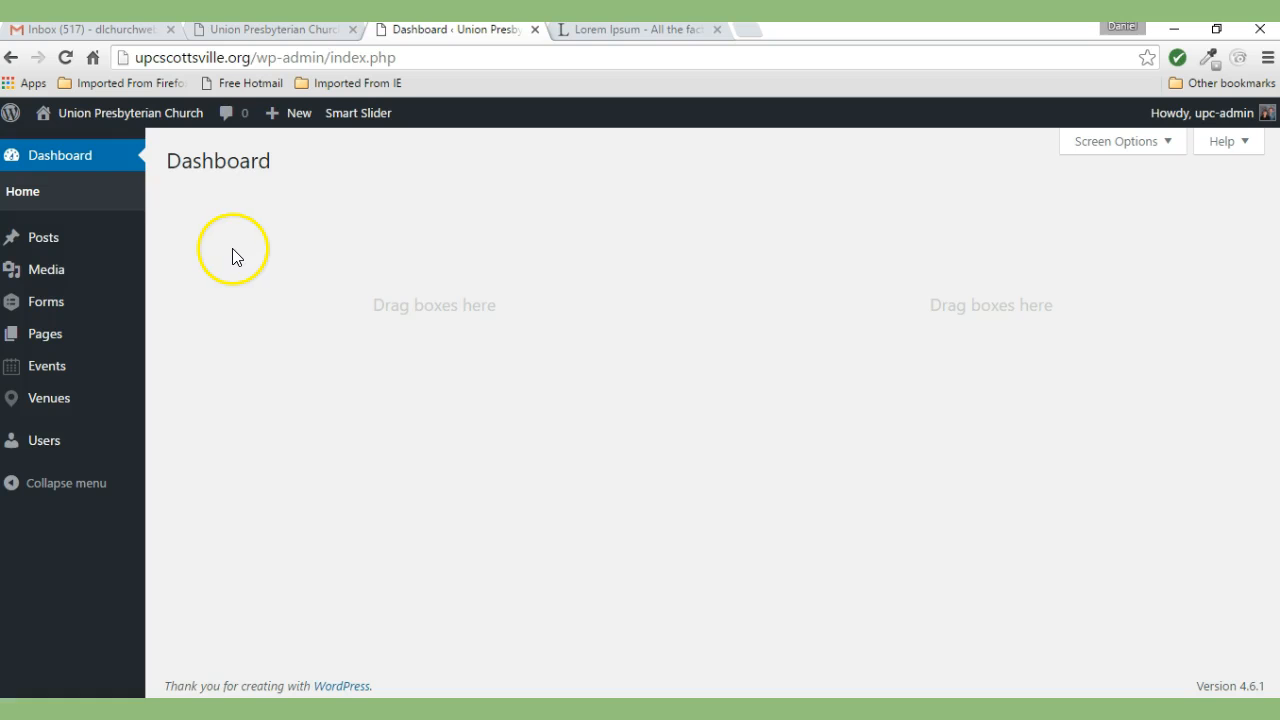
pyautogui.moveTo(46, 245)
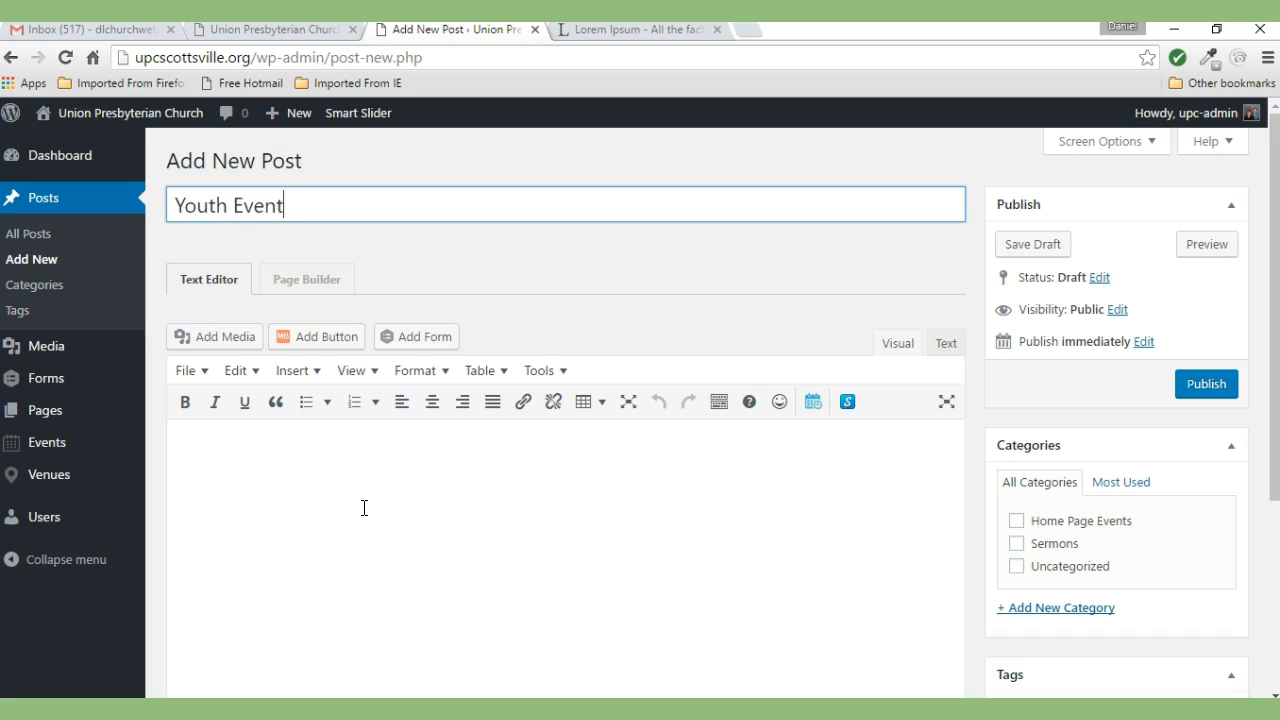
pyautogui.click(178, 449)
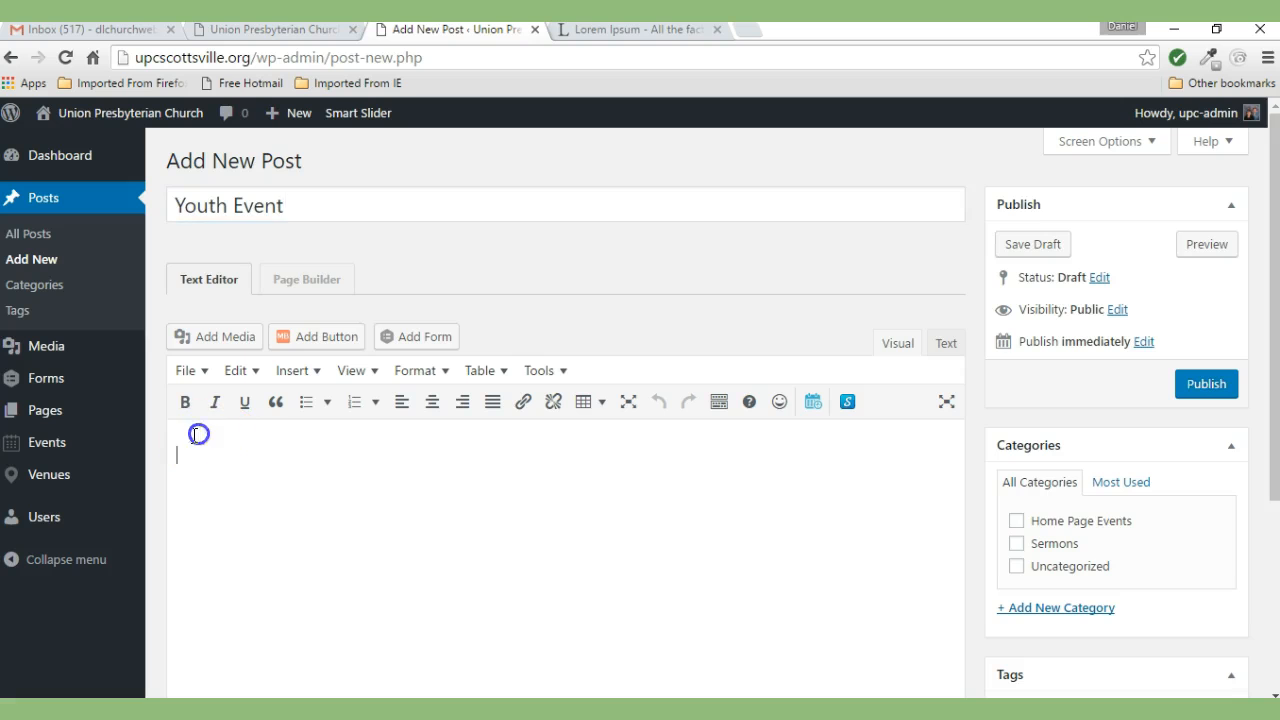
# - Paste the Lorem ipsum paragraphs into the Youth Event post body
pyautogui.rightClick(178, 449)
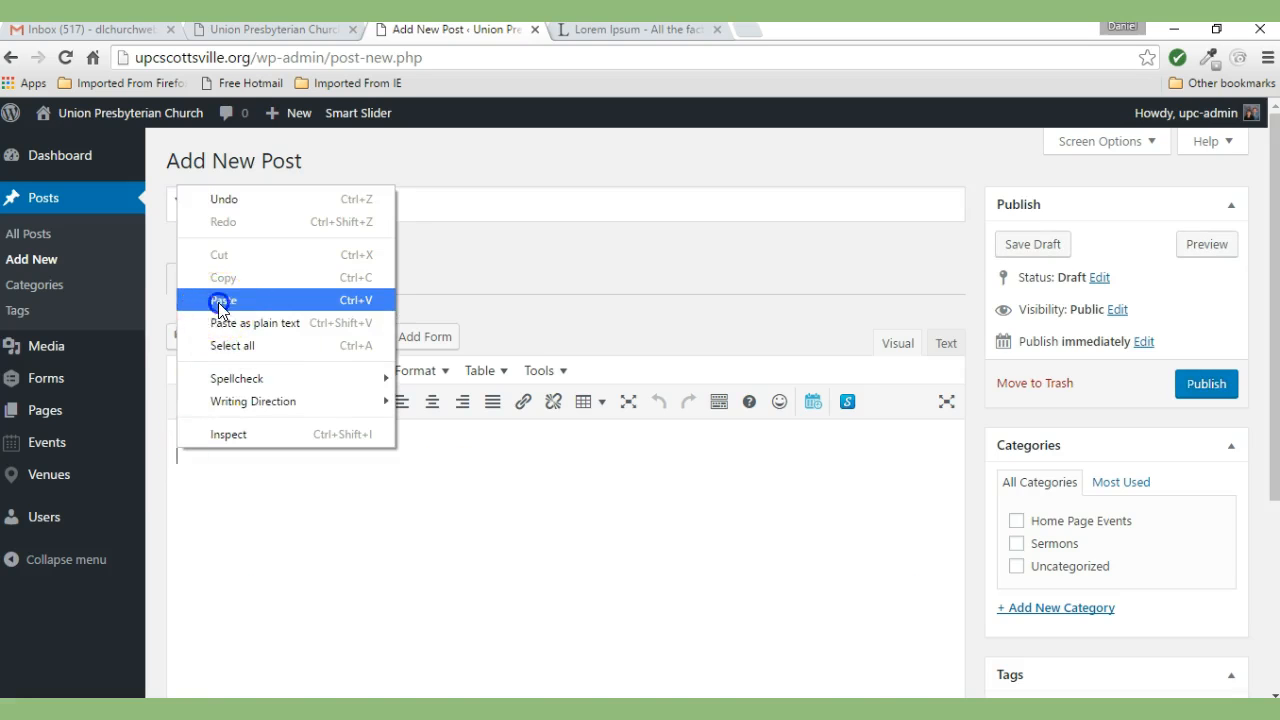
pyautogui.click(222, 301)
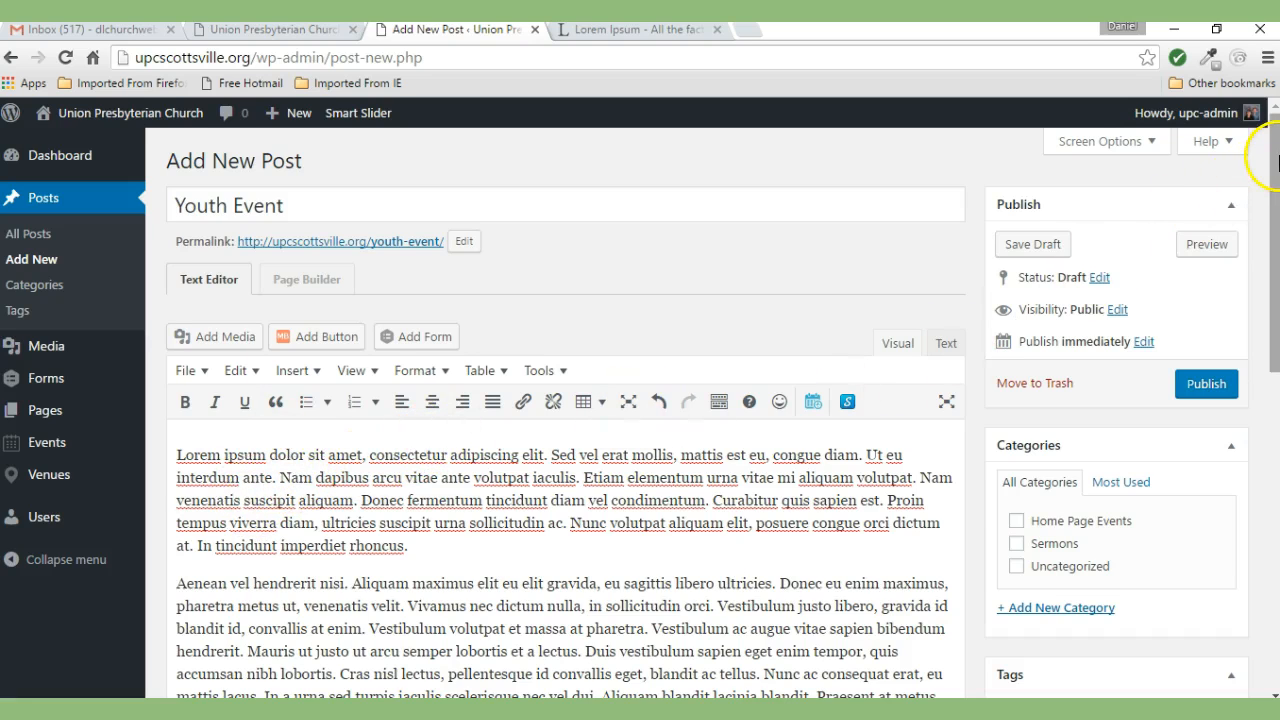
pyautogui.scroll(-2, 1265, 145)
pyautogui.moveTo(1274, 232); pyautogui.dragTo(1274, 256)
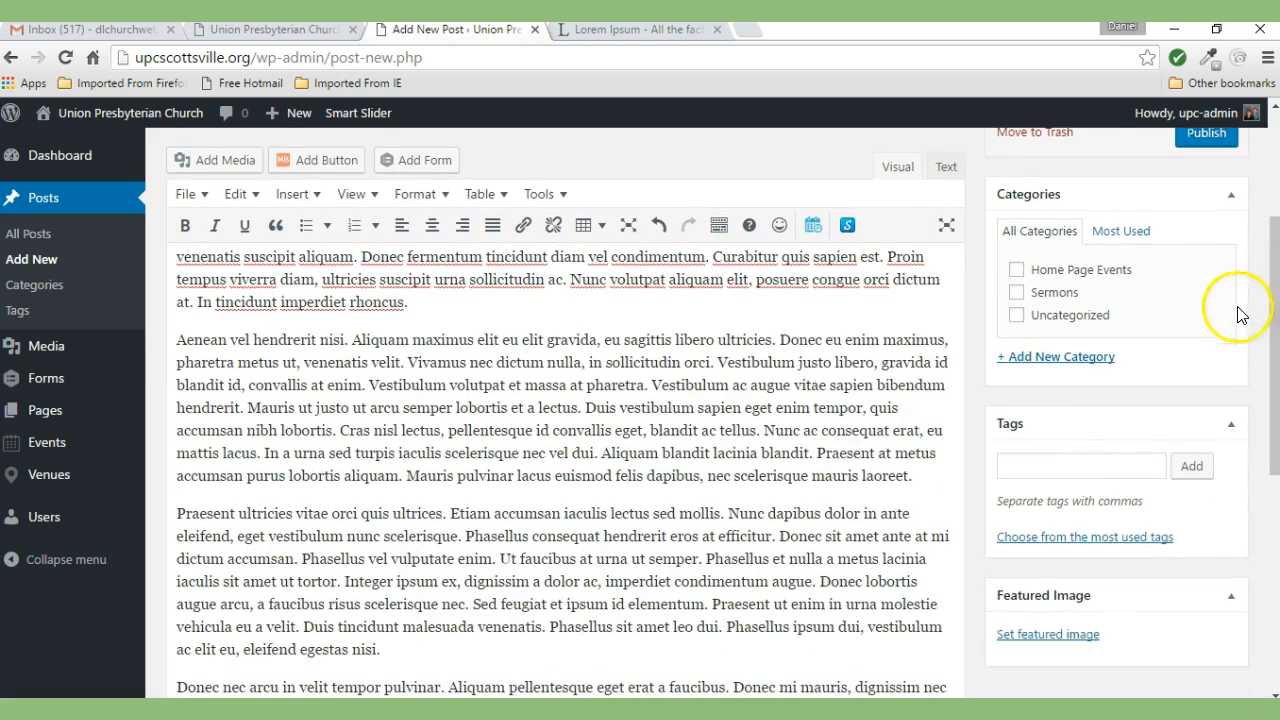
# - File the post under the Home Page Events category
pyautogui.click(1017, 270)
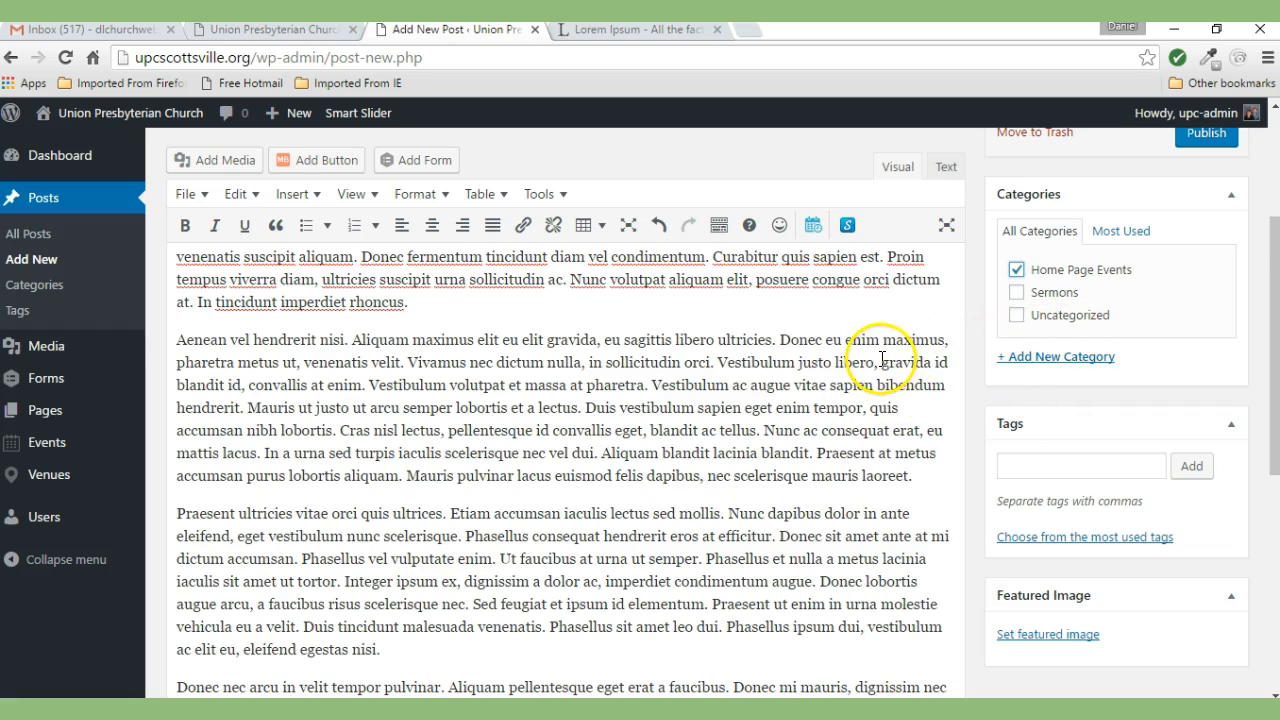
pyautogui.moveTo(1275, 300); pyautogui.dragTo(1275, 251)
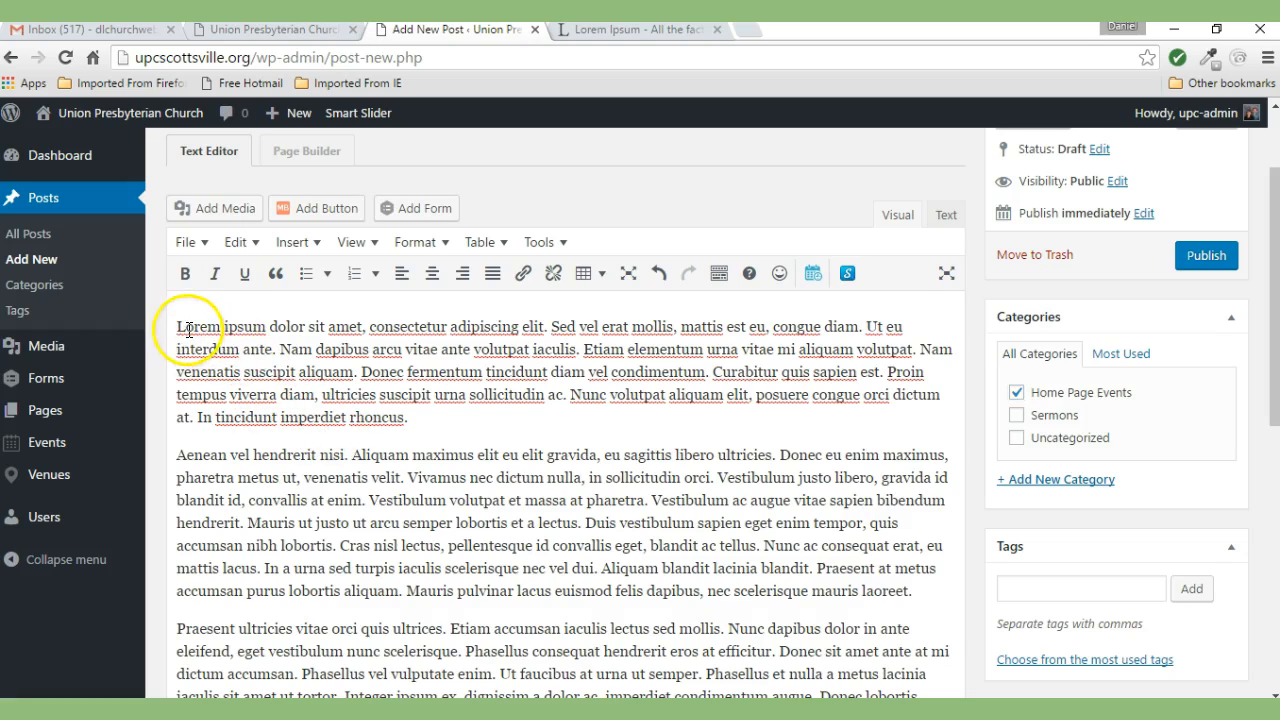
pyautogui.click(226, 211)
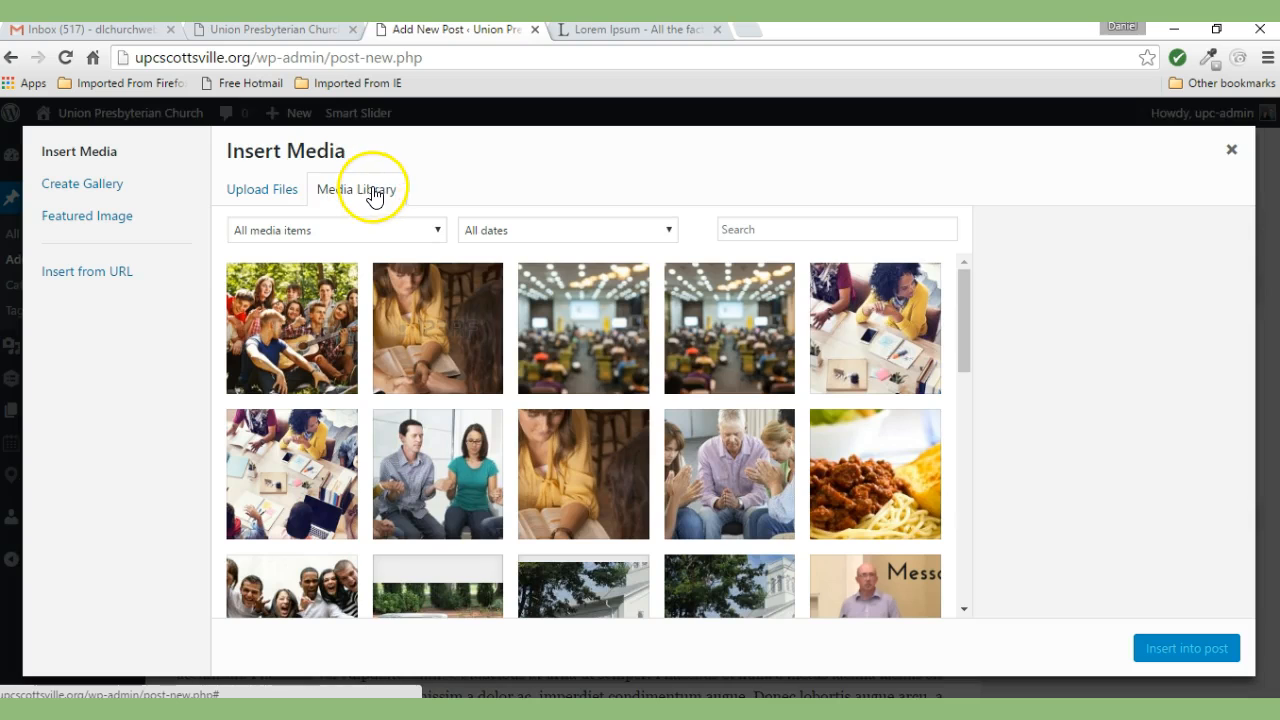
# - In Add Media's Upload Files tab, open the file chooser on the events images folder
pyautogui.moveTo(962, 285); pyautogui.dragTo(955, 455)
pyautogui.moveTo(968, 400); pyautogui.dragTo(973, 293)
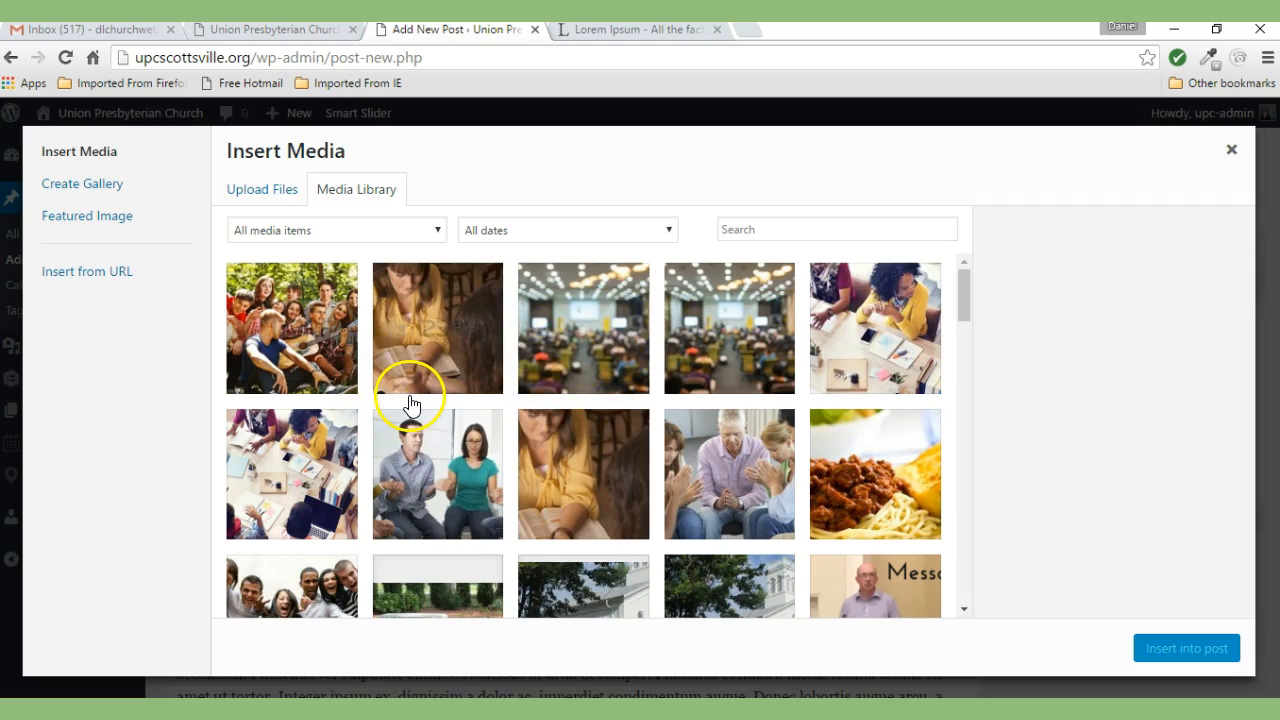
pyautogui.click(251, 199)
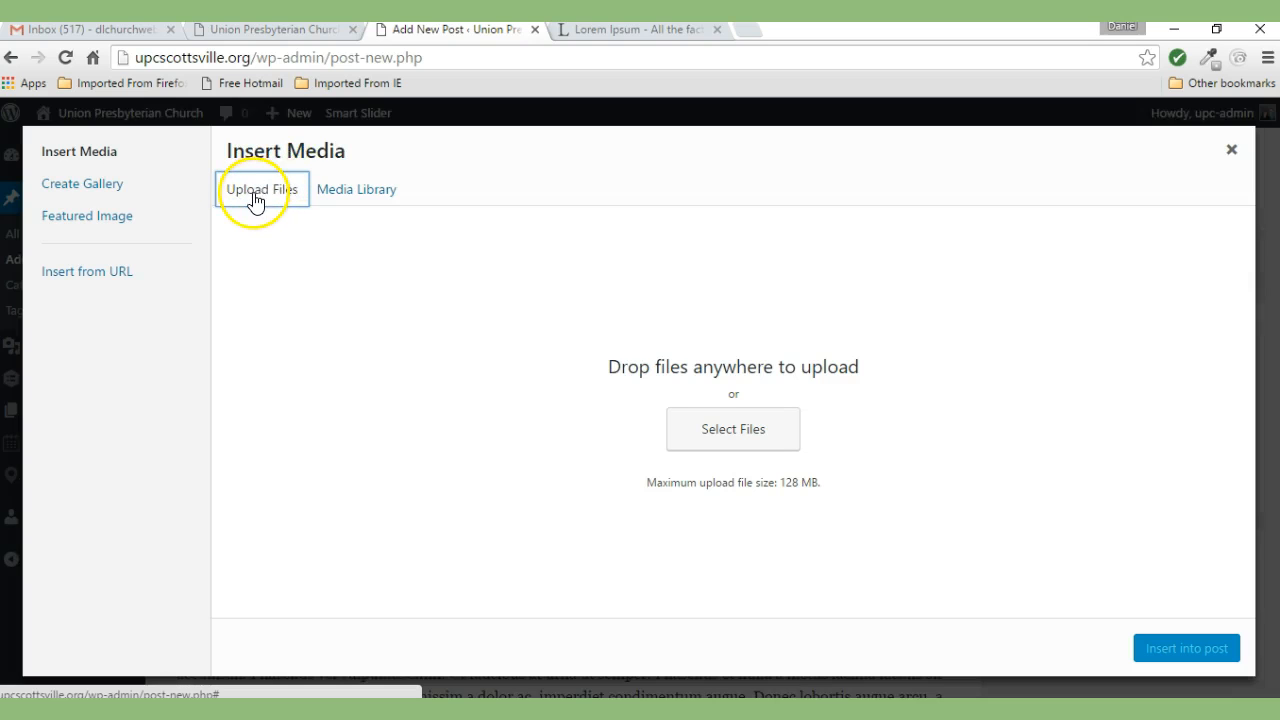
pyautogui.click(730, 437)
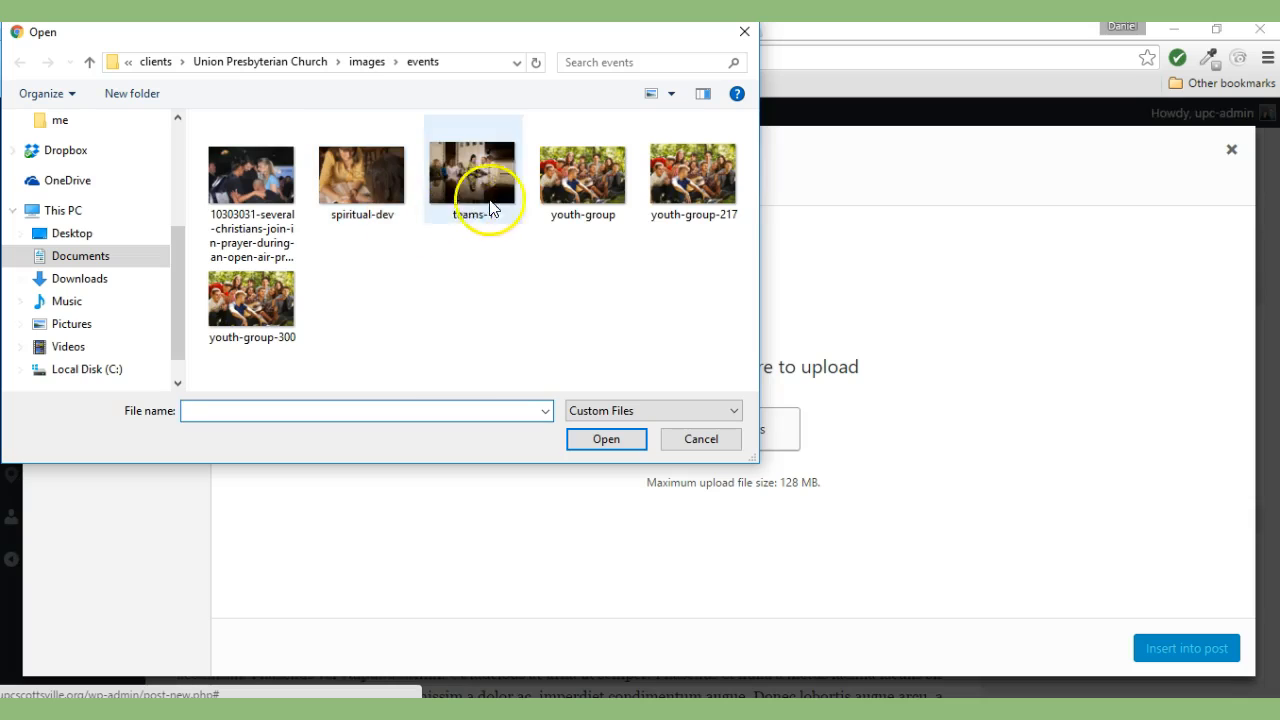
# - Upload the youth-group photo and insert it at the start of the first paragraph
pyautogui.click(571, 180)
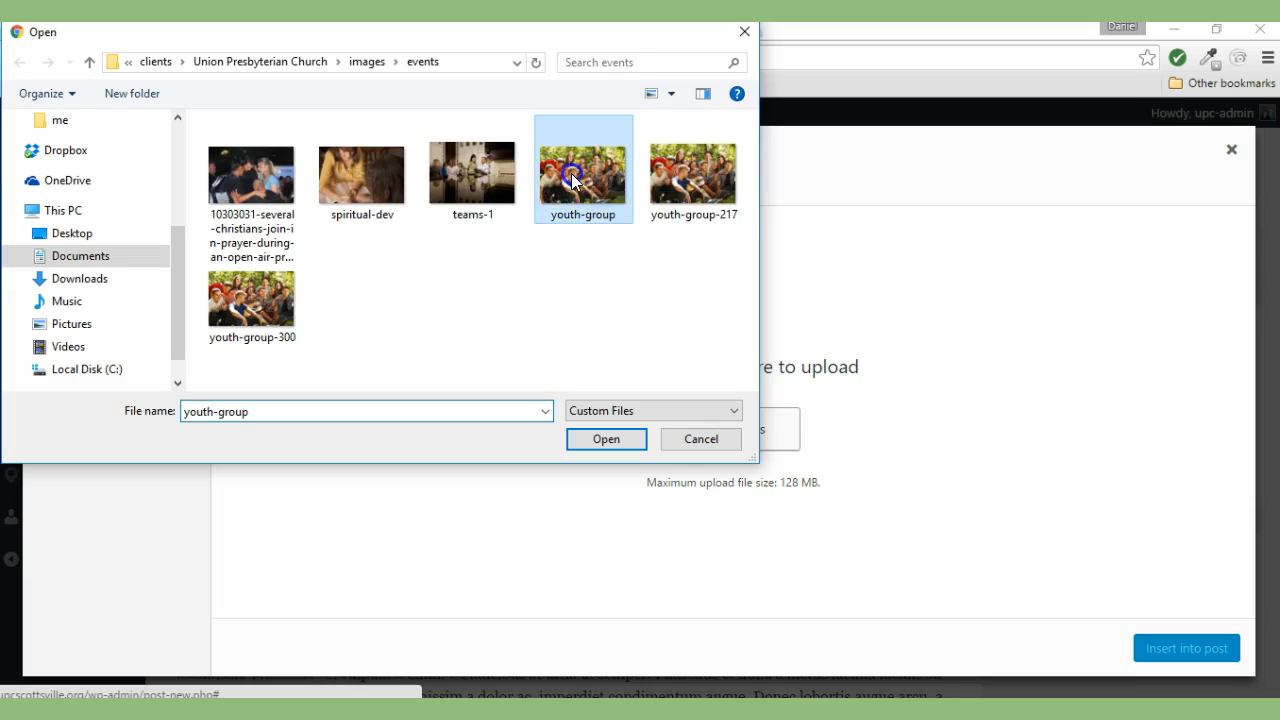
pyautogui.click(606, 440)
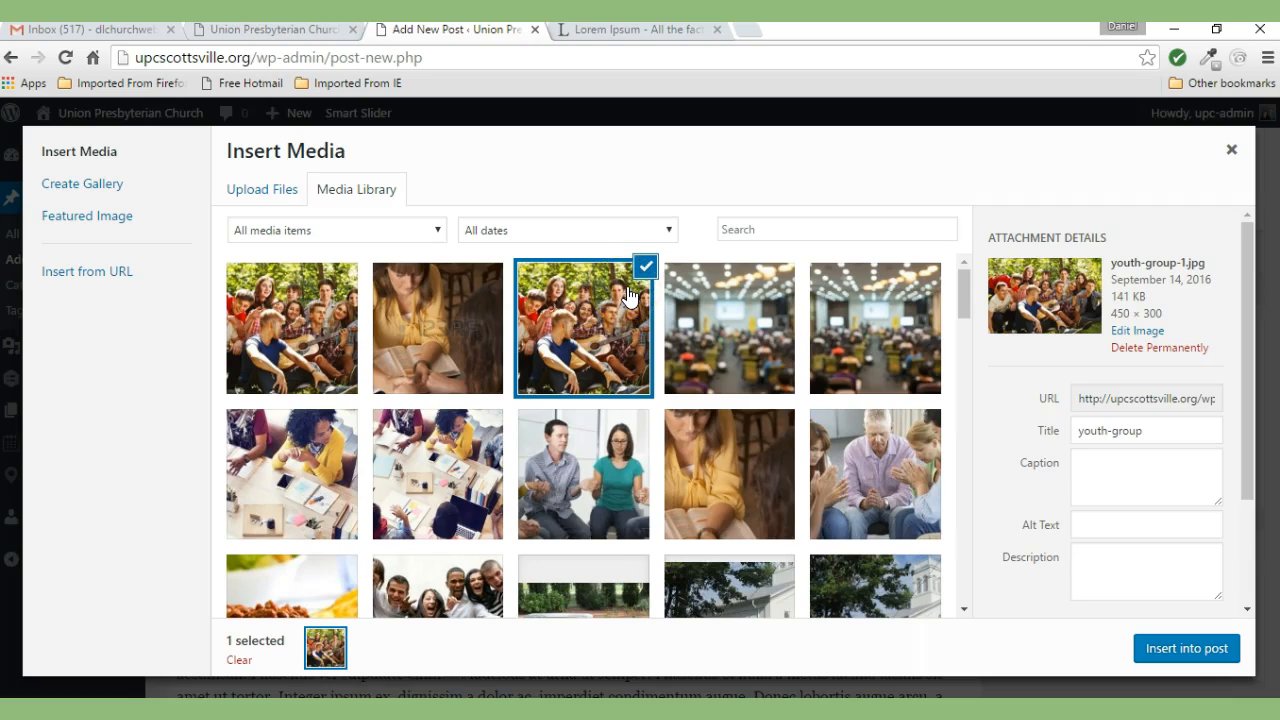
pyautogui.click(1184, 650)
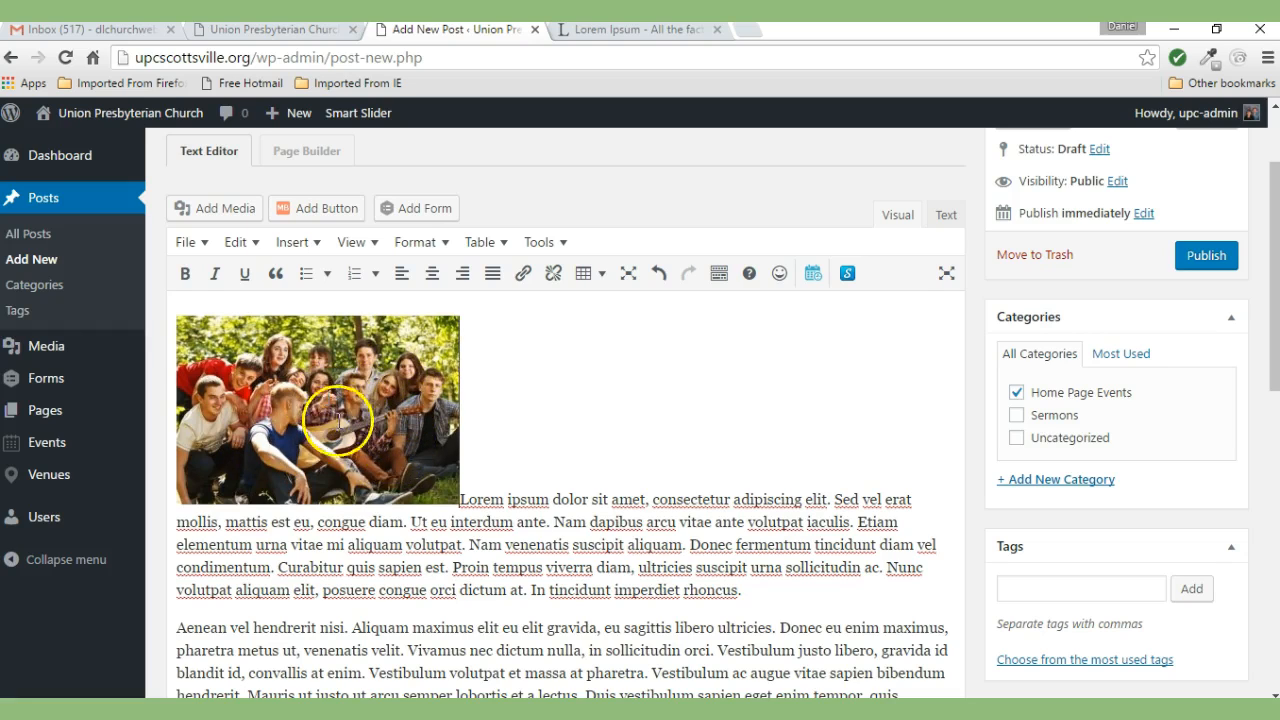
# - Align the youth-group photo right of the opening paragraph and publish the post
pyautogui.click(463, 495)
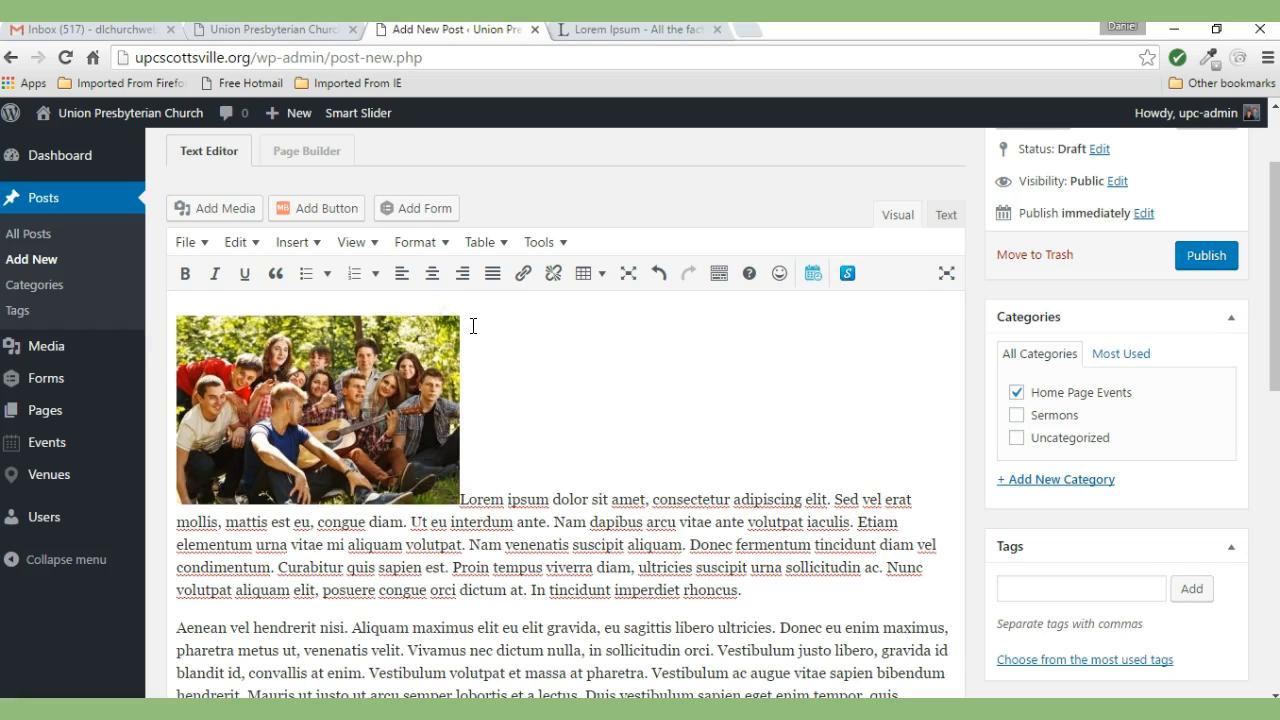
pyautogui.click(330, 428)
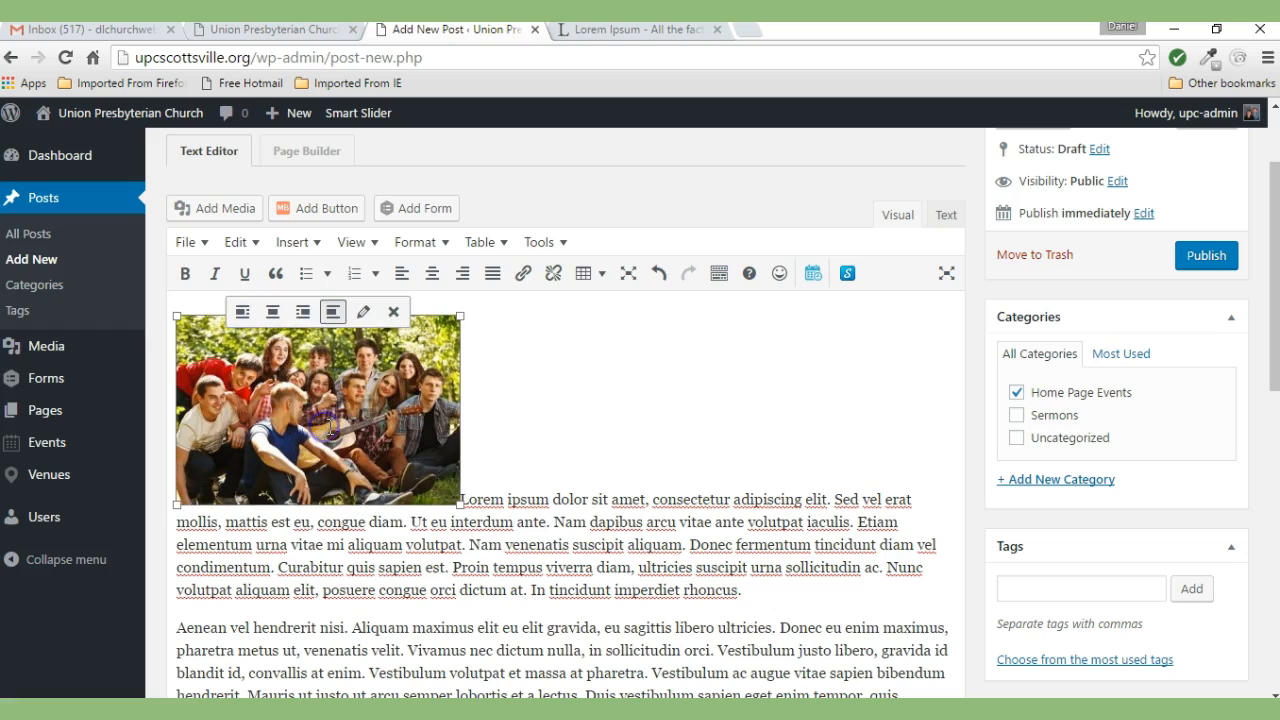
pyautogui.click(273, 316)
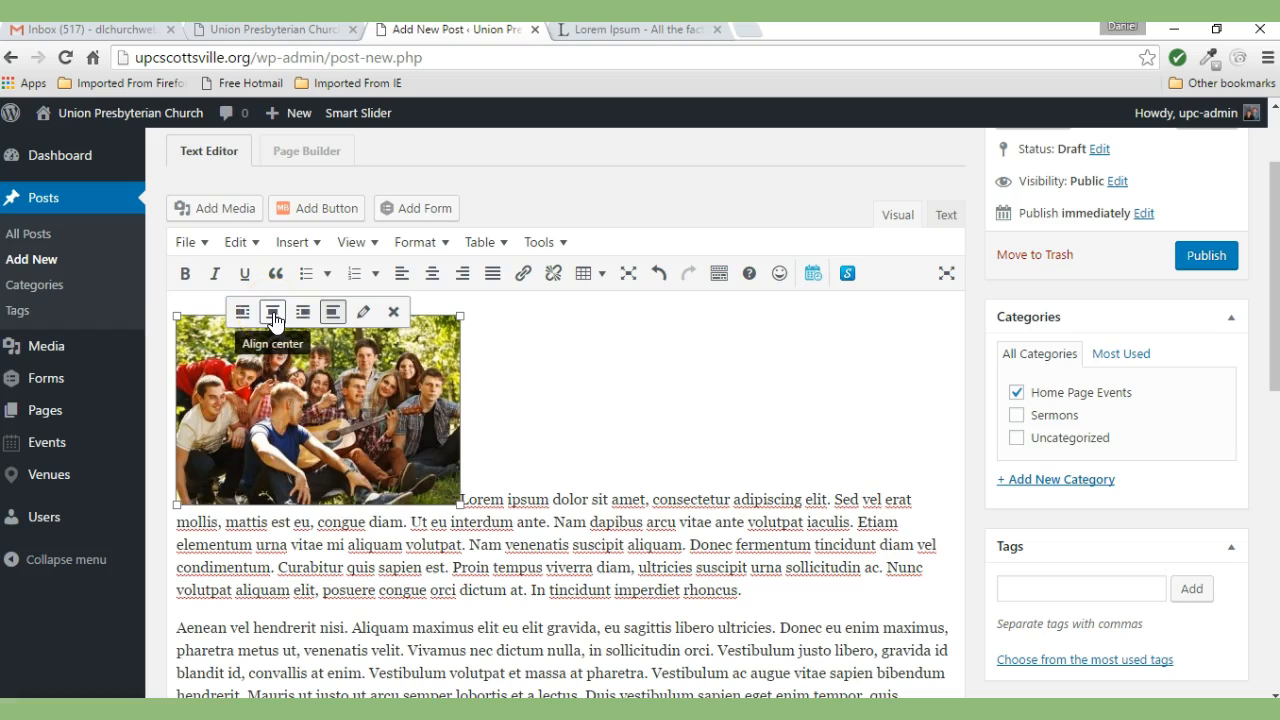
pyautogui.click(299, 318)
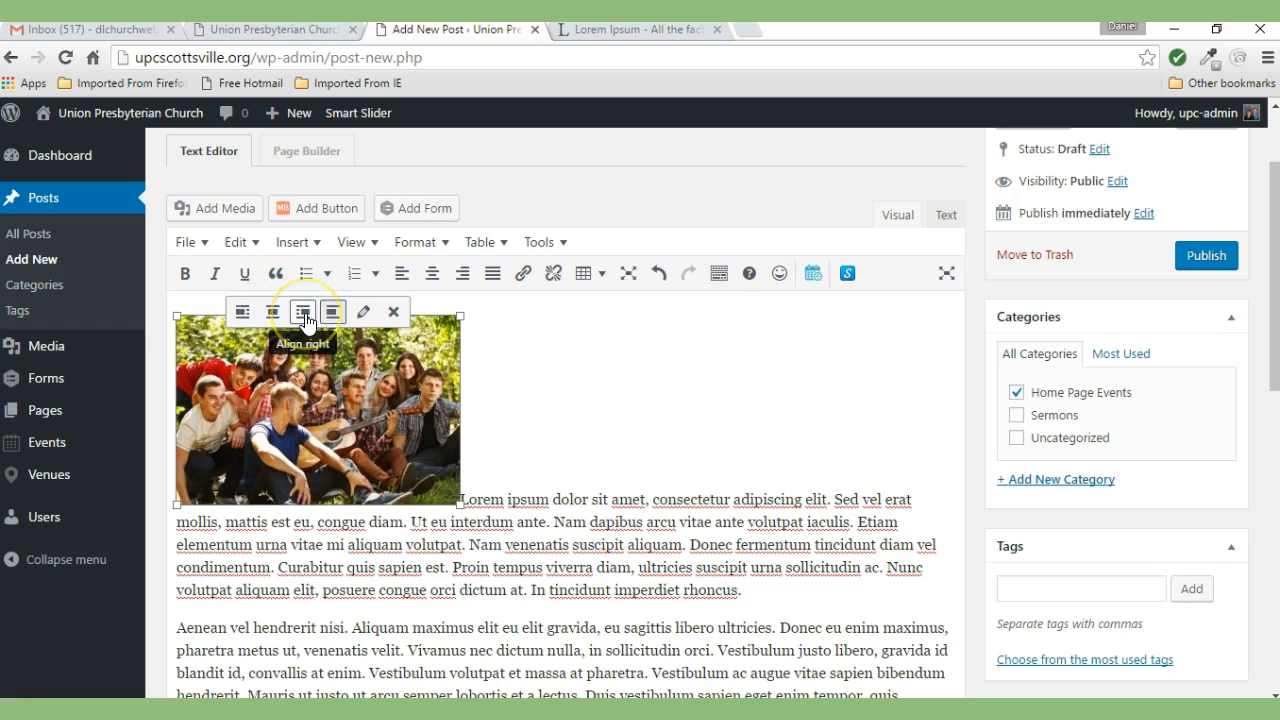
pyautogui.click(252, 320)
pyautogui.click(241, 318)
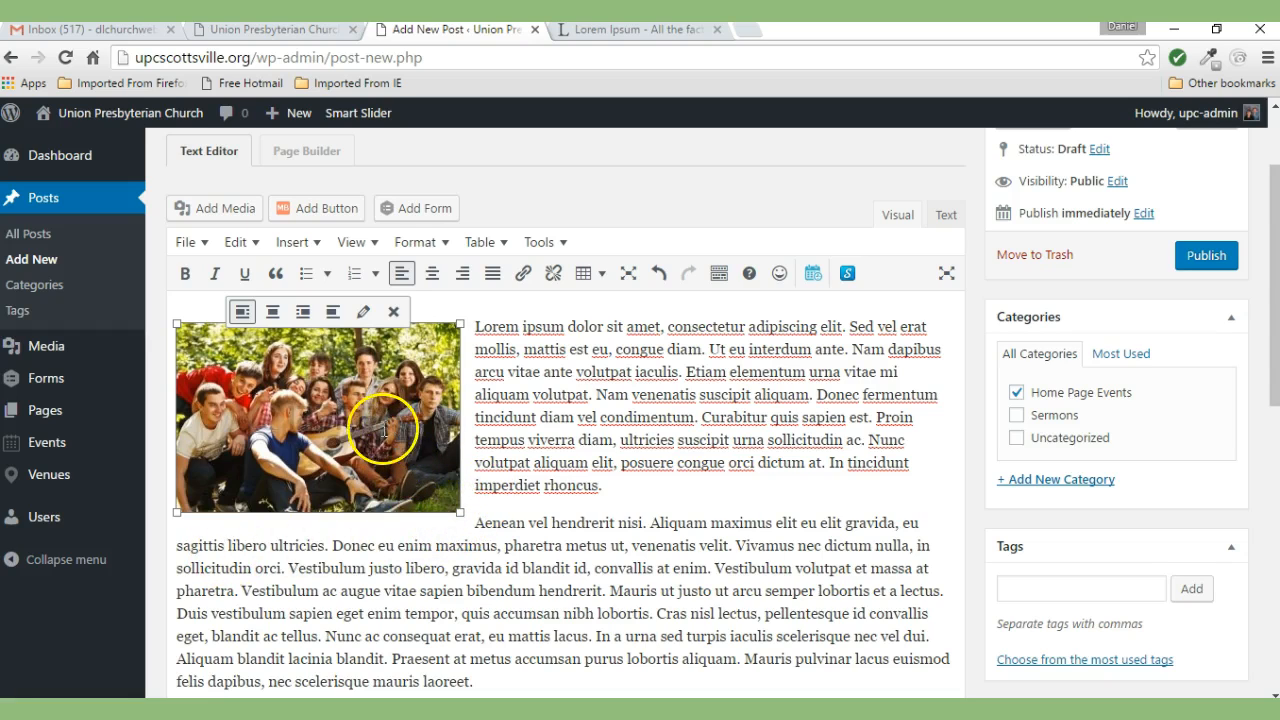
pyautogui.click(302, 327)
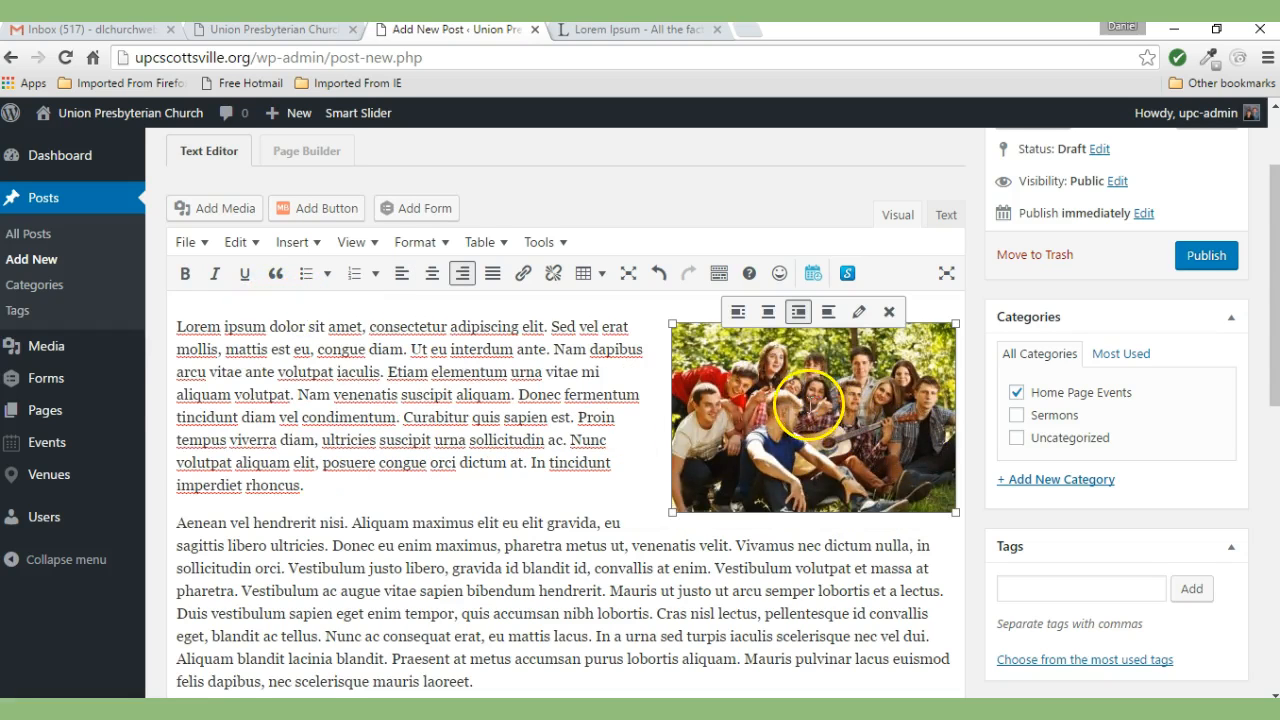
pyautogui.click(1206, 257)
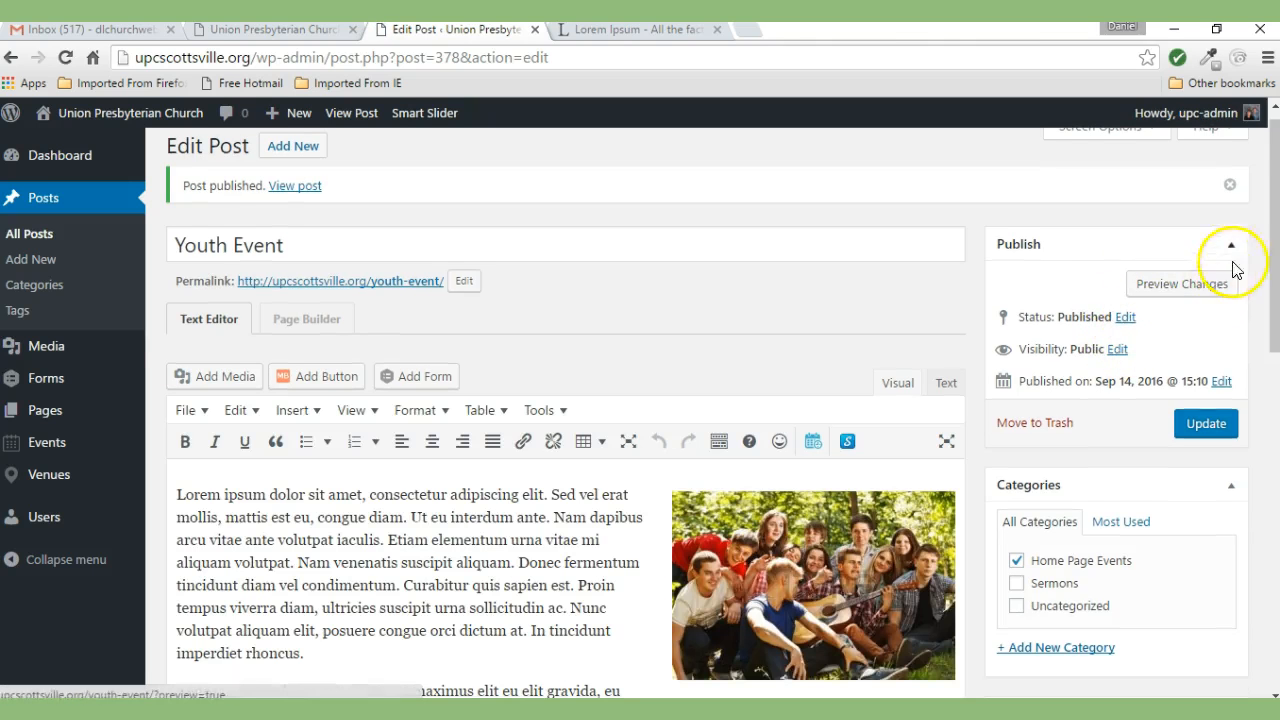
# - Update the published Youth Event post and return to the church homepage
pyautogui.moveTo(1274, 214); pyautogui.dragTo(1275, 264)
pyautogui.click(1208, 313)
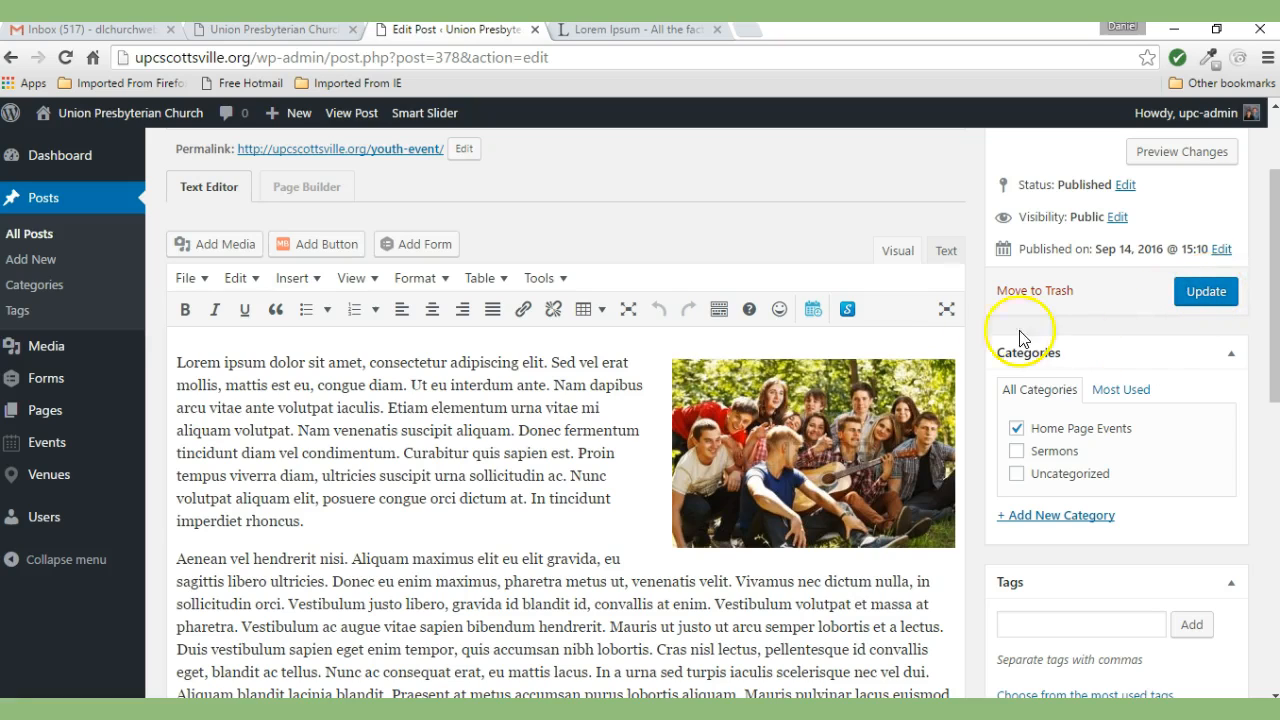
pyautogui.click(270, 30)
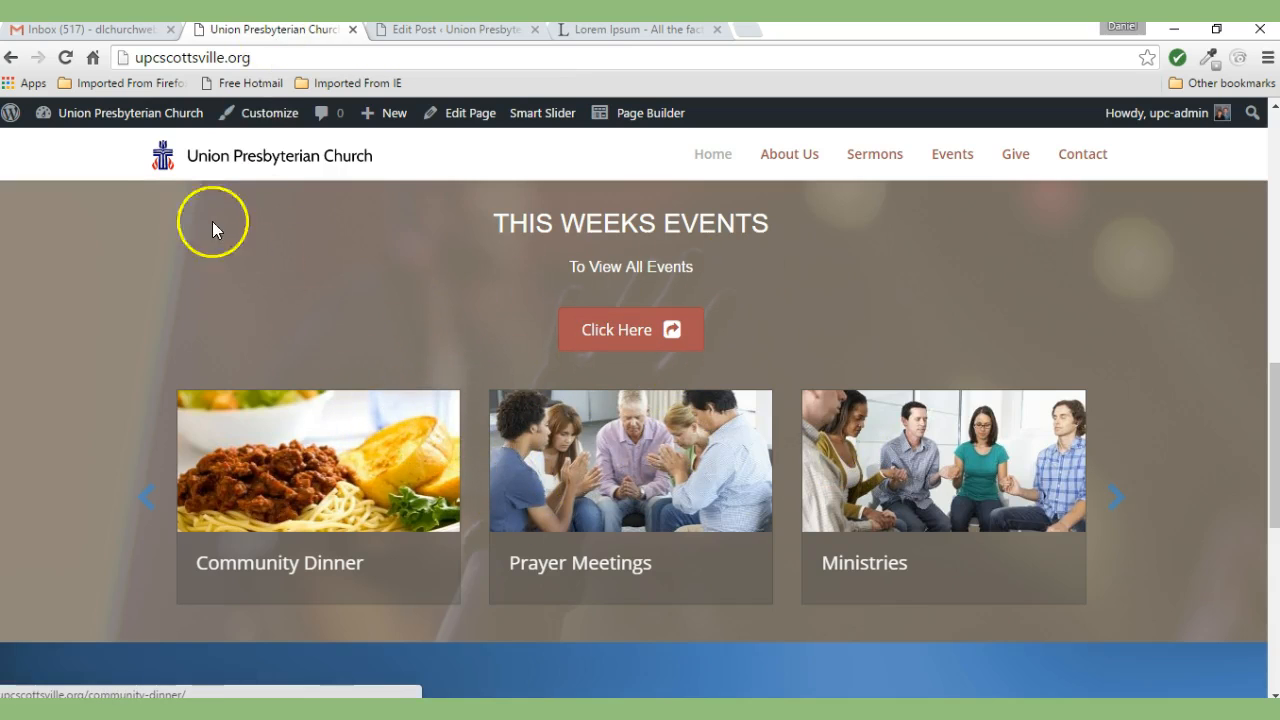
# - Reload the homepage to find a photo-less Youth Event slide, then return to the post editor
pyautogui.click(66, 60)
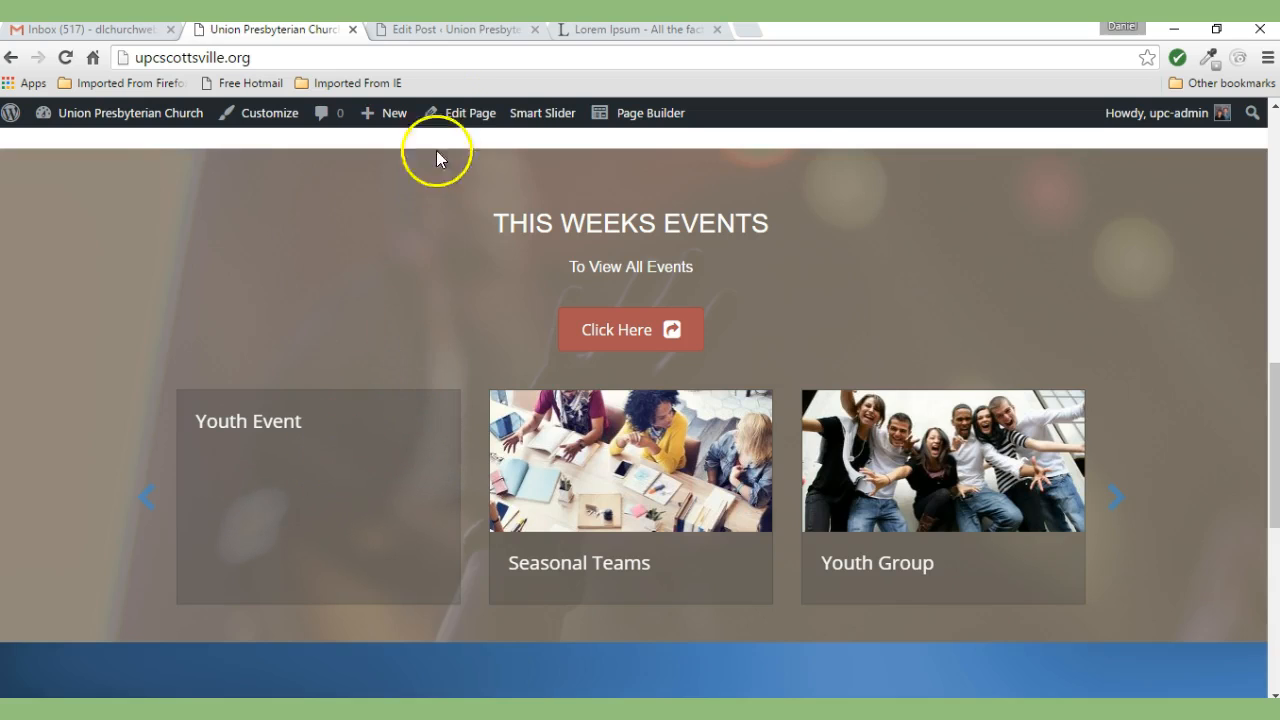
pyautogui.click(453, 33)
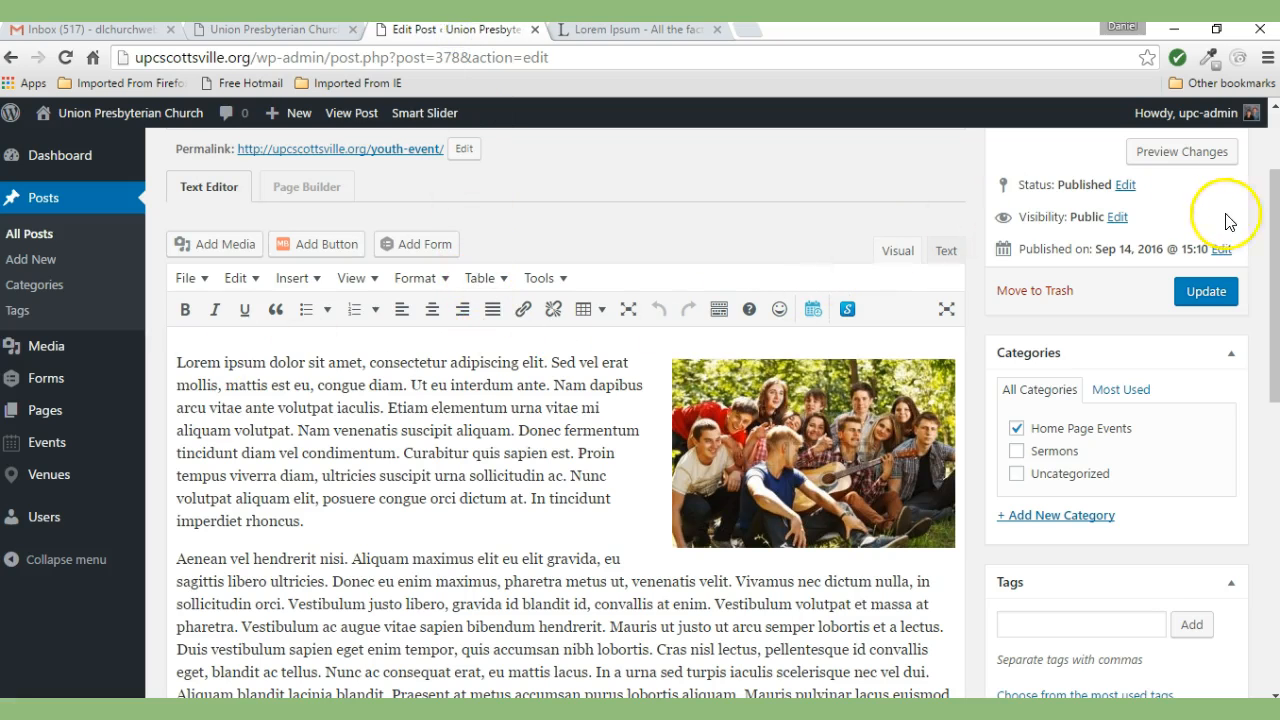
# - Set youth-group.jpg from the Media Library as the featured image and update the post
pyautogui.moveTo(1274, 195); pyautogui.dragTo(1274, 351)
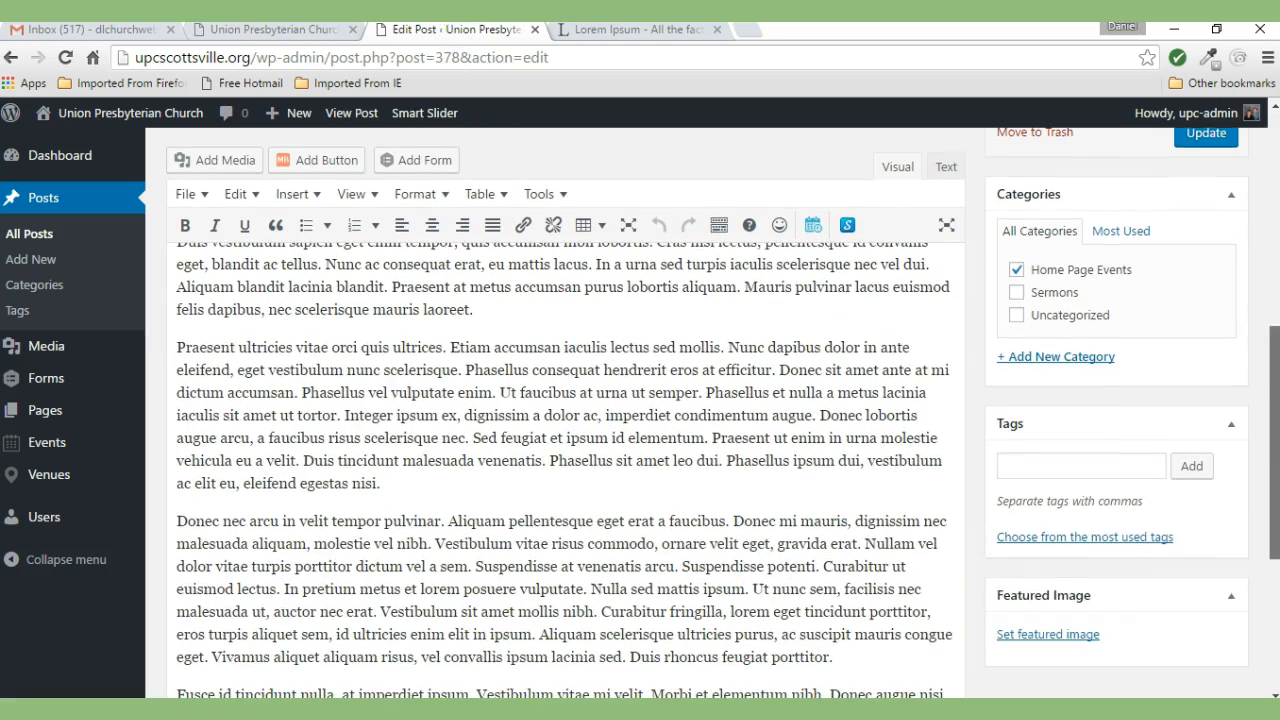
pyautogui.click(1043, 636)
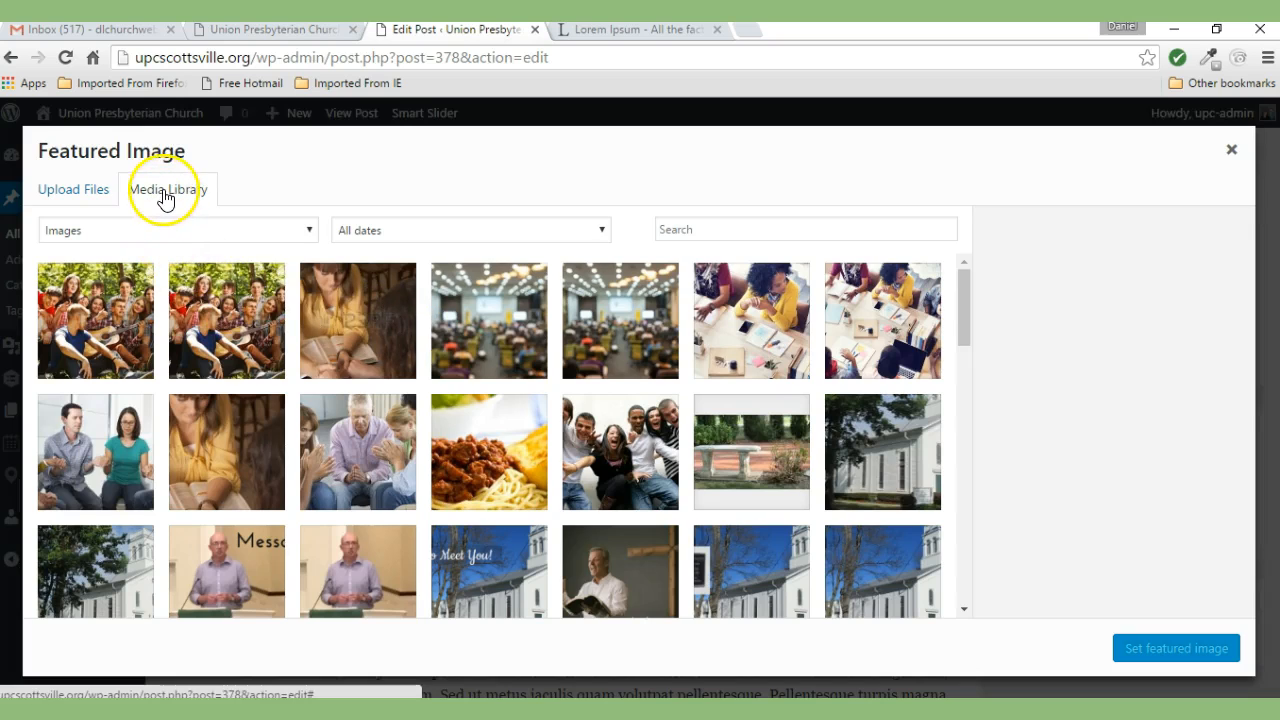
pyautogui.click(70, 203)
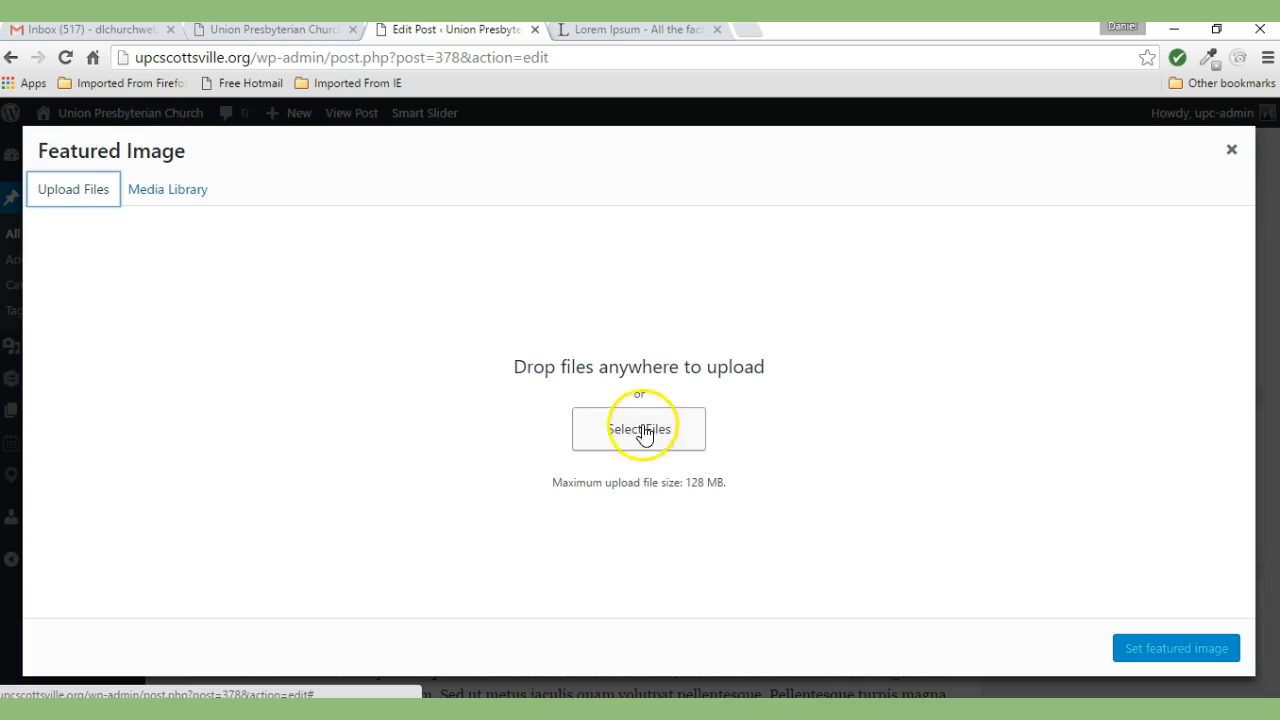
pyautogui.click(157, 195)
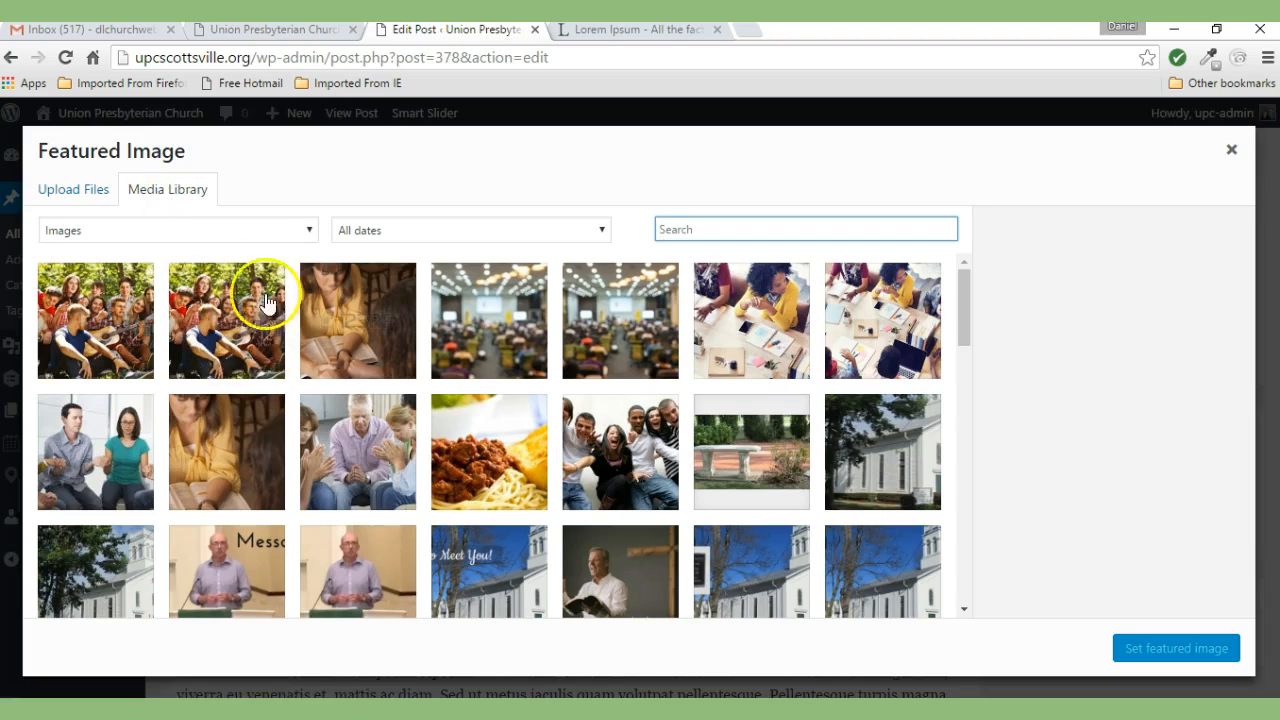
pyautogui.click(215, 338)
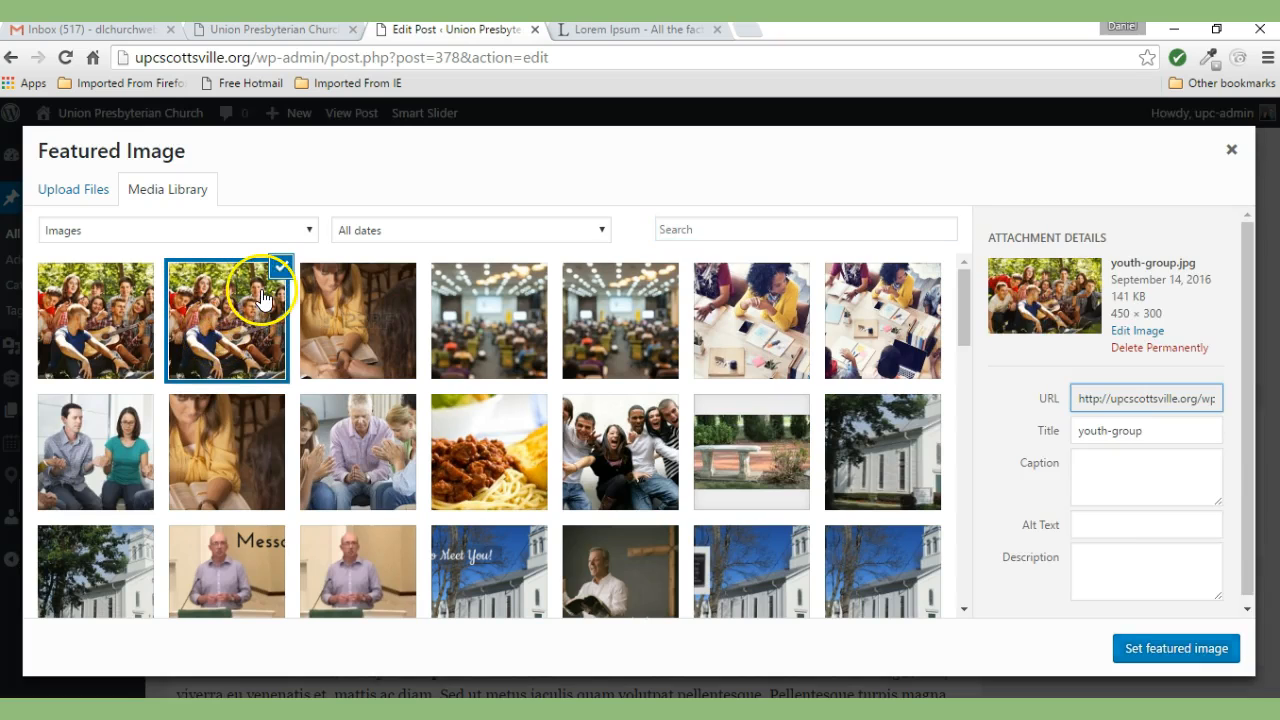
pyautogui.click(1167, 650)
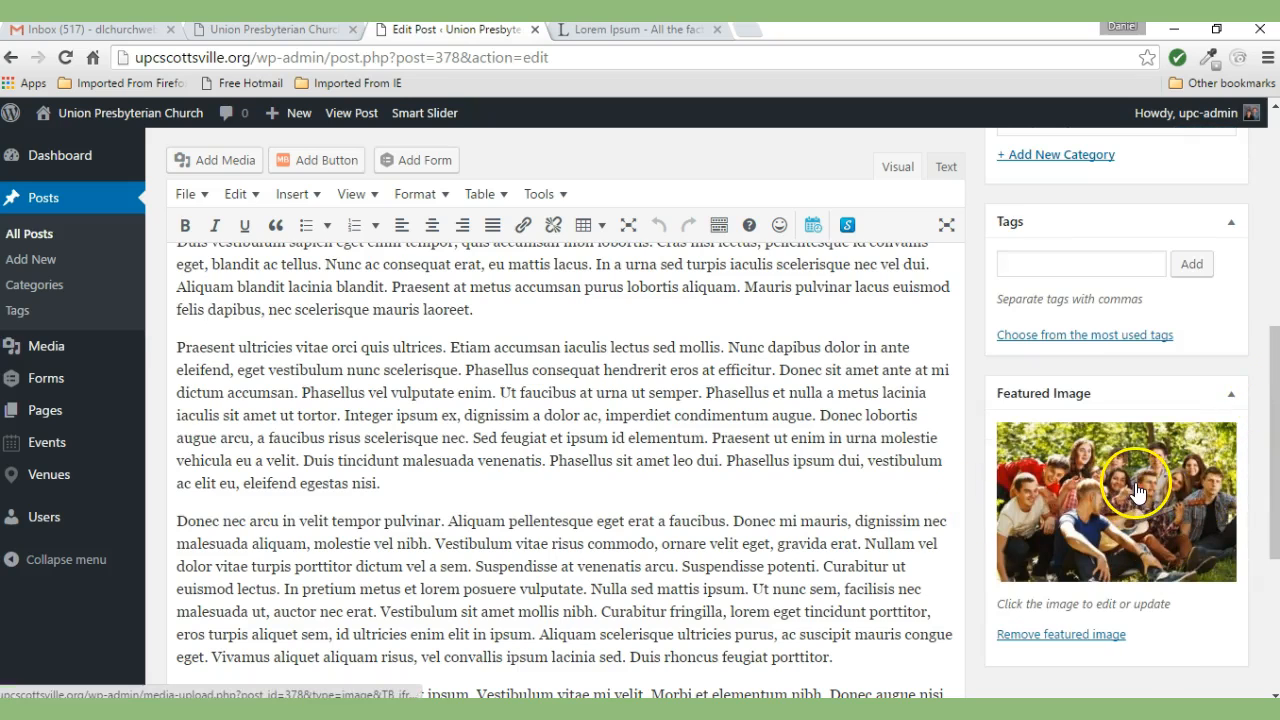
pyautogui.moveTo(1272, 405); pyautogui.dragTo(1272, 240)
pyautogui.click(1206, 347)
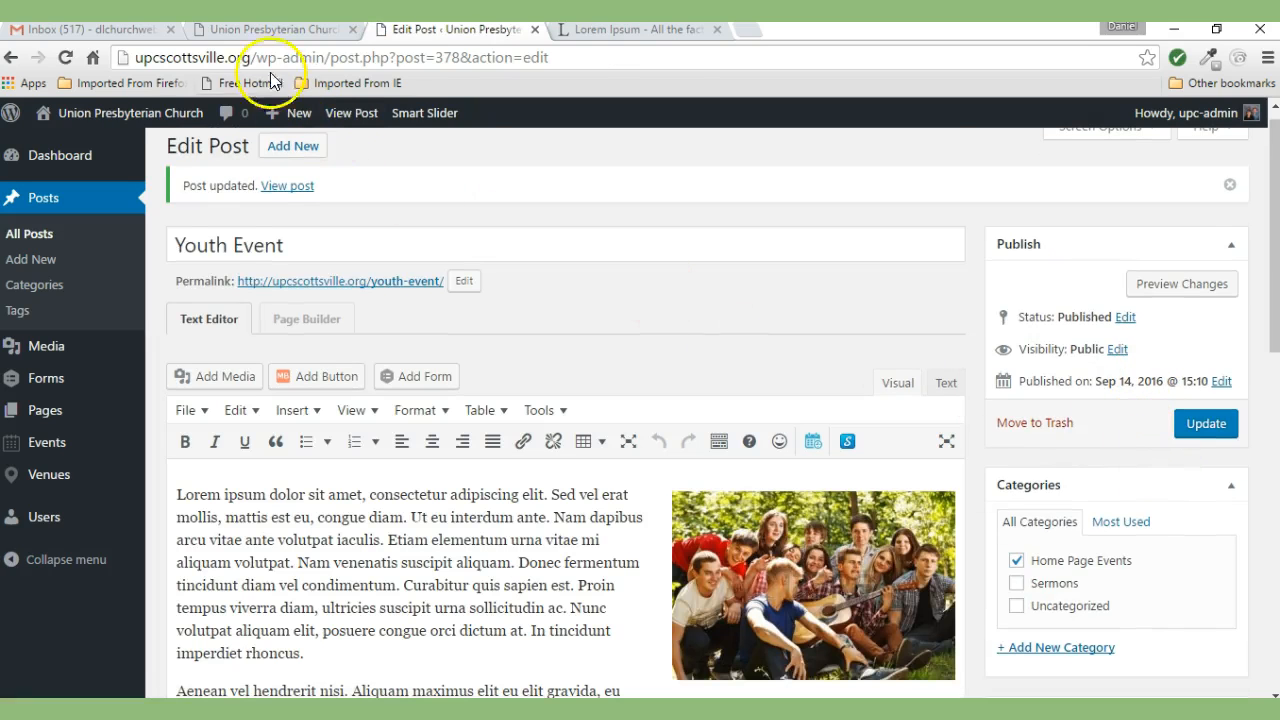
pyautogui.click(276, 30)
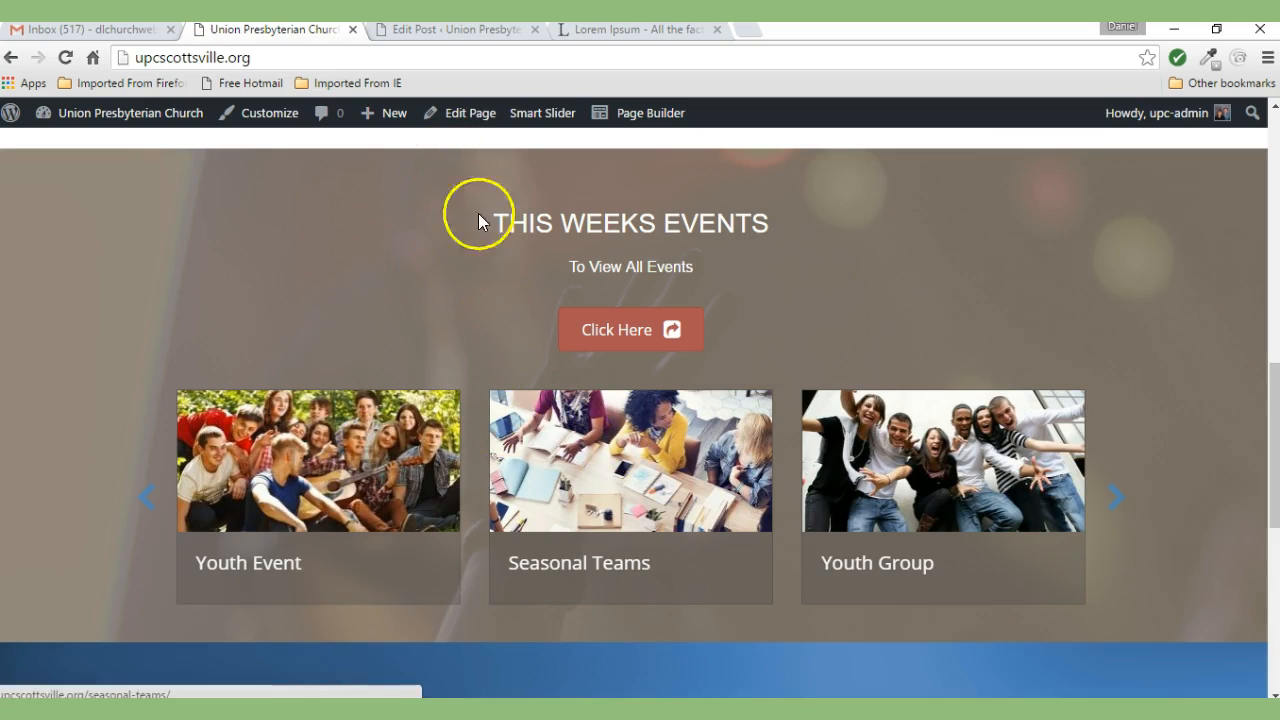
pyautogui.click(447, 33)
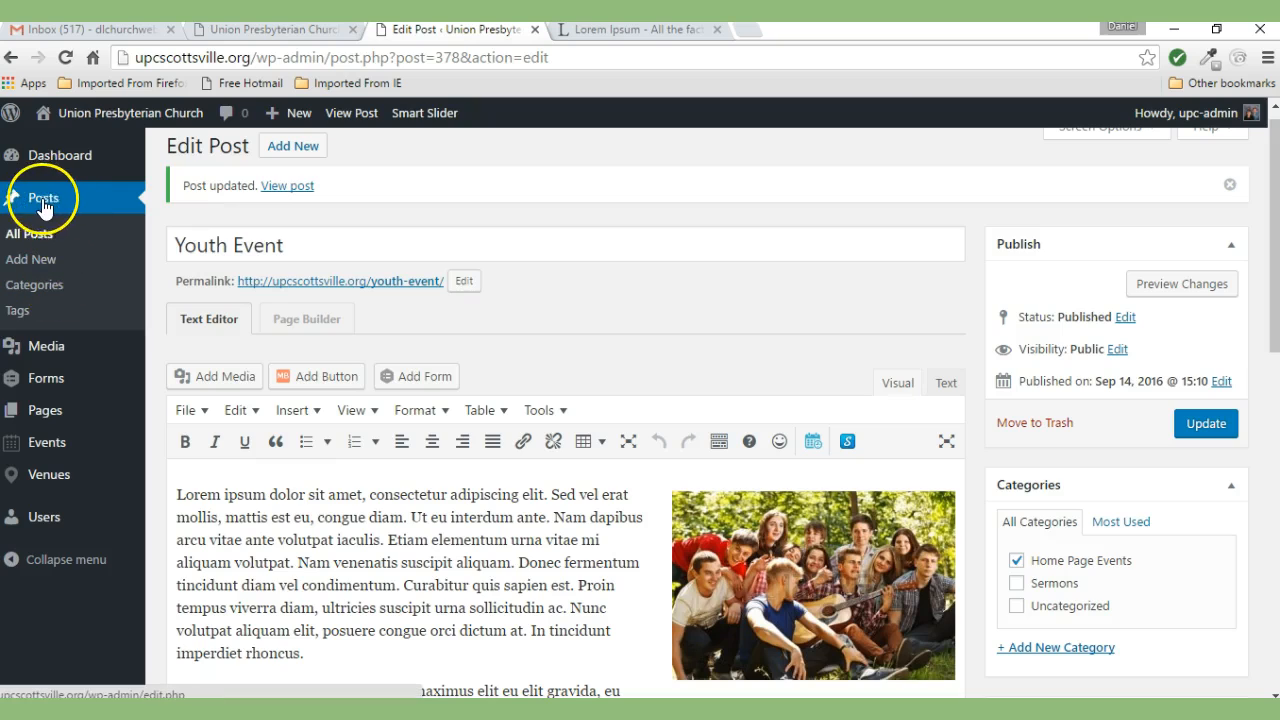
pyautogui.click(37, 242)
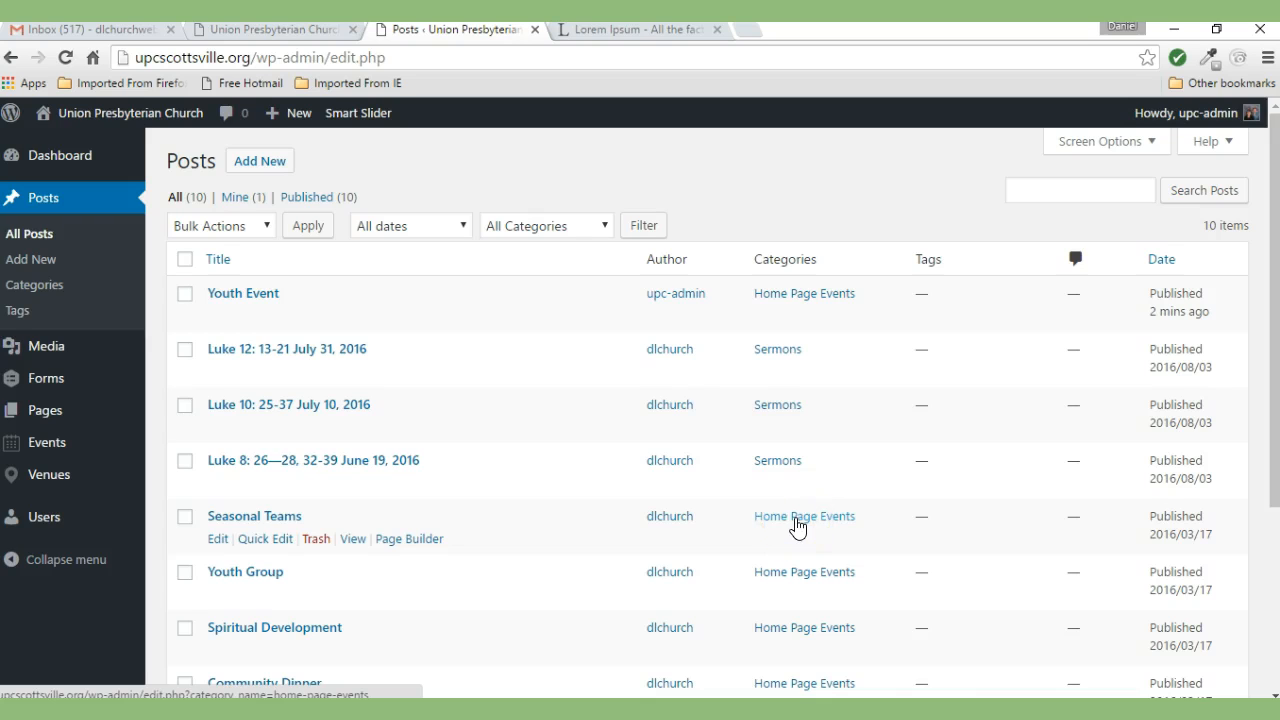
# - Open the Seasonal Teams post from the posts list and launch it in Page Builder
pyautogui.click(232, 521)
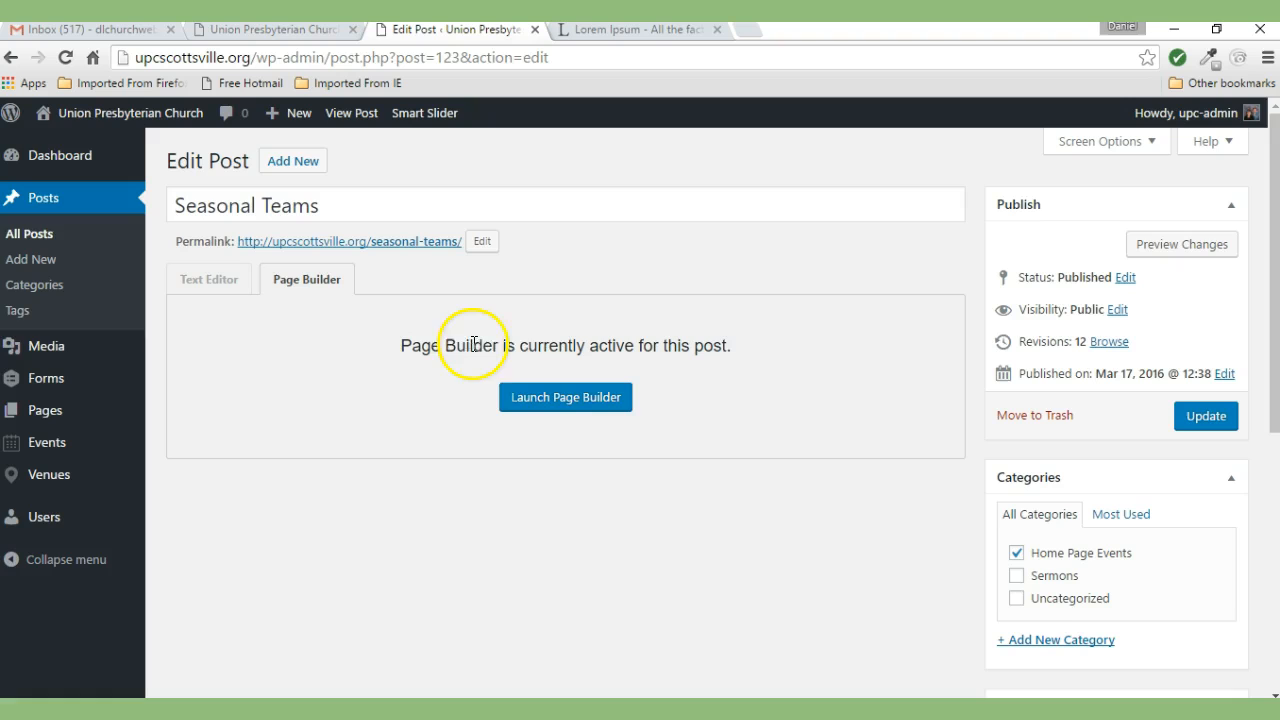
pyautogui.click(568, 403)
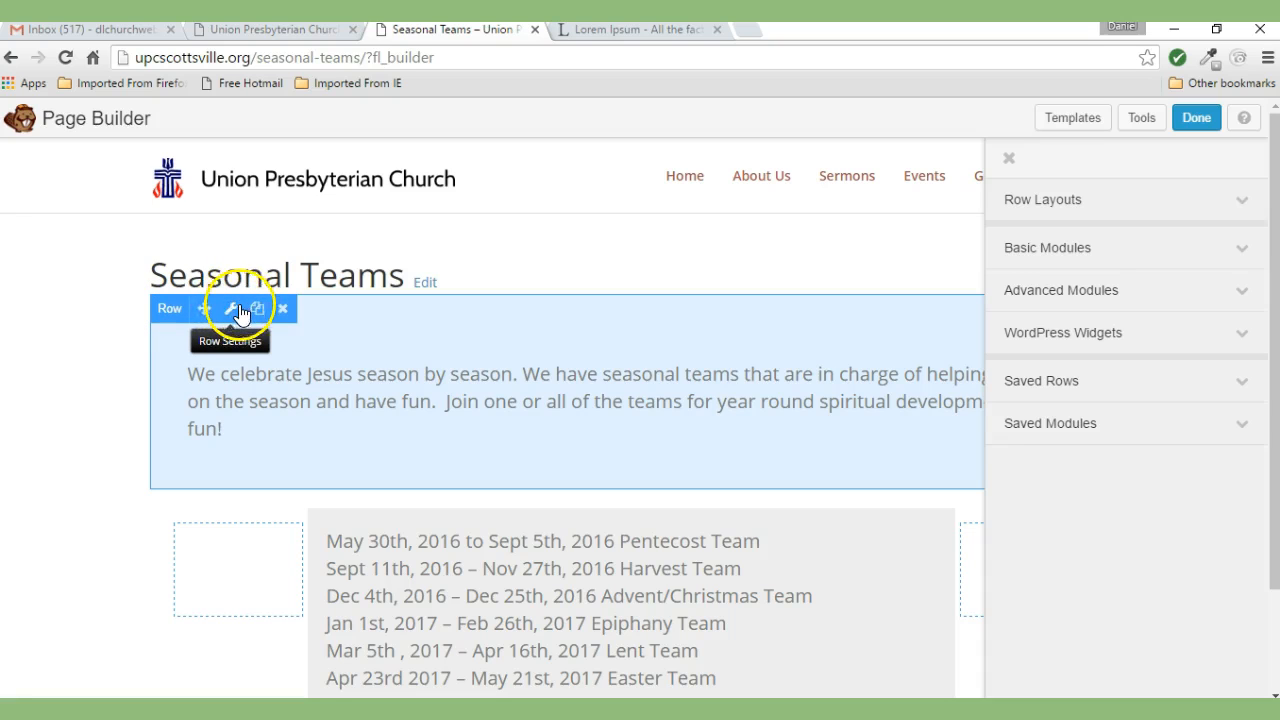
# - Open the intro text module's settings and cancel, leaving the paragraph unchanged
pyautogui.moveTo(234, 377)
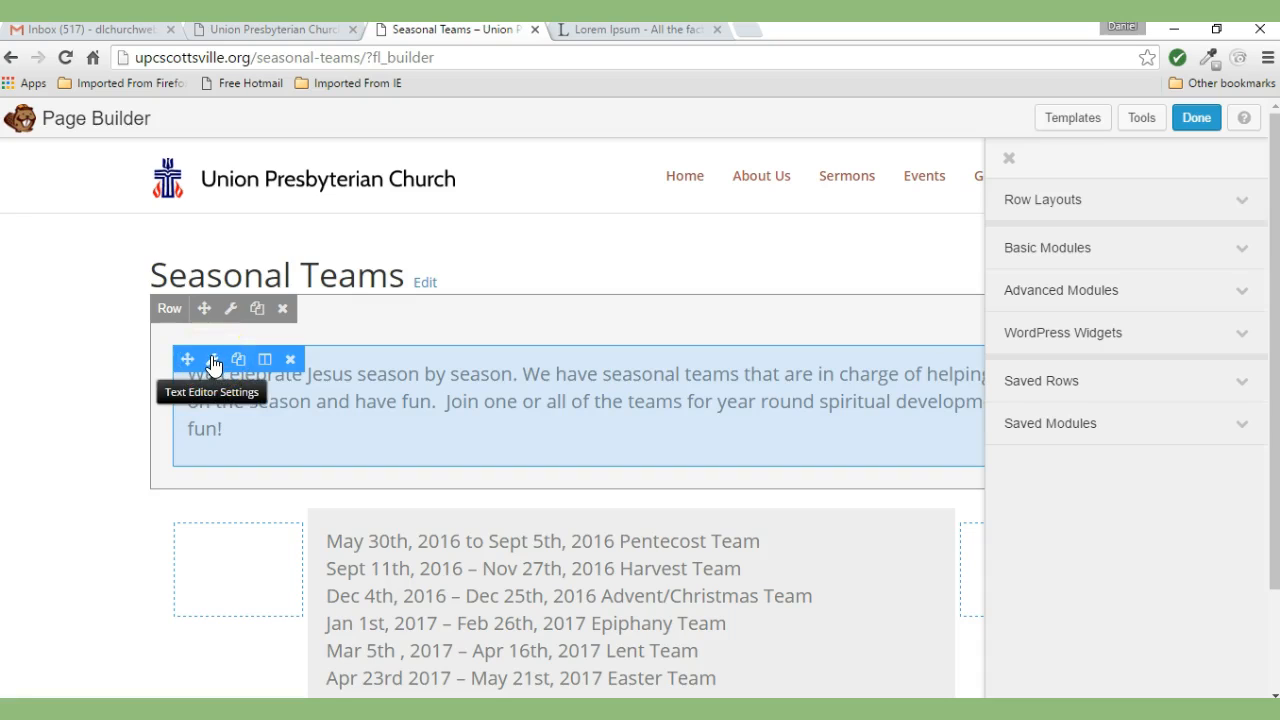
pyautogui.click(212, 360)
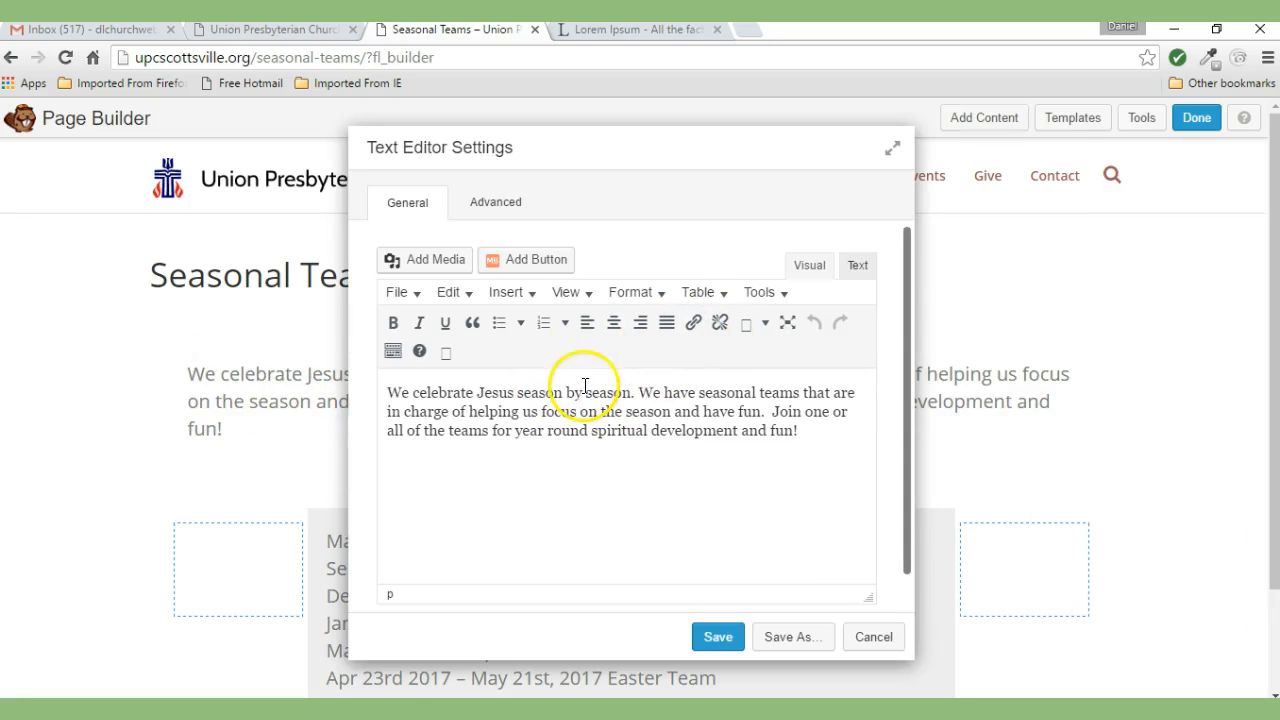
pyautogui.click(873, 637)
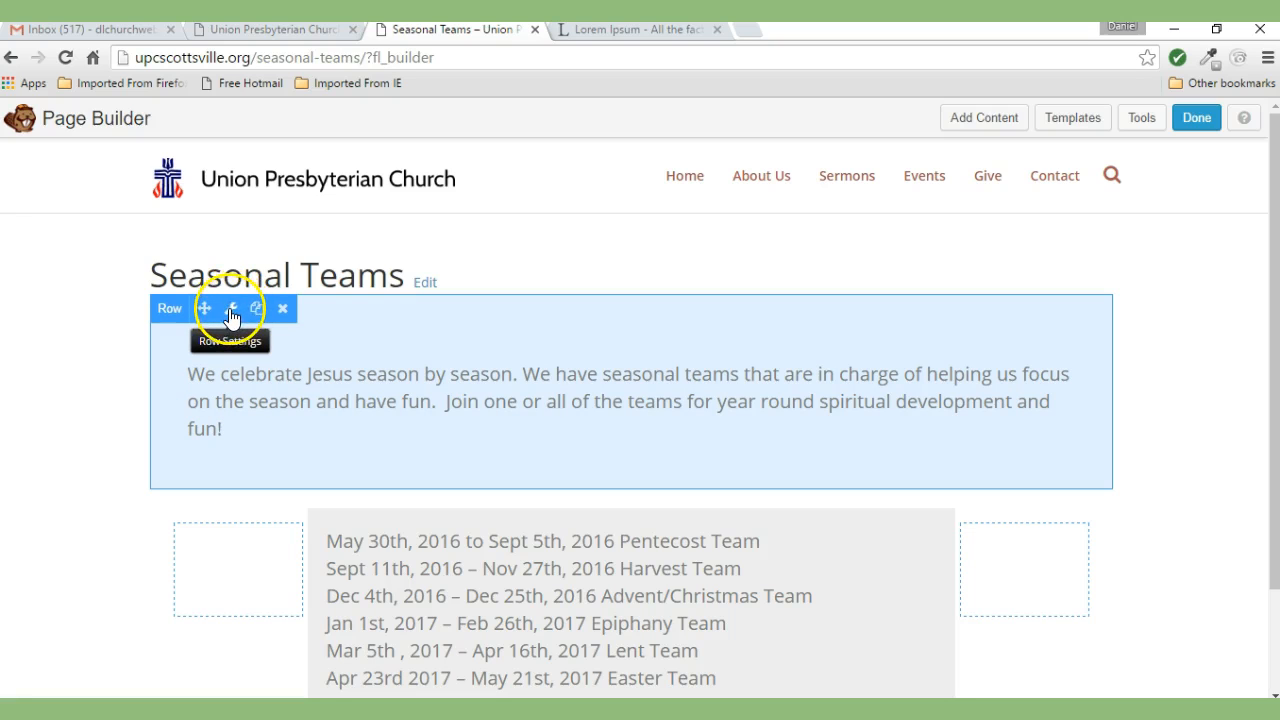
pyautogui.click(231, 316)
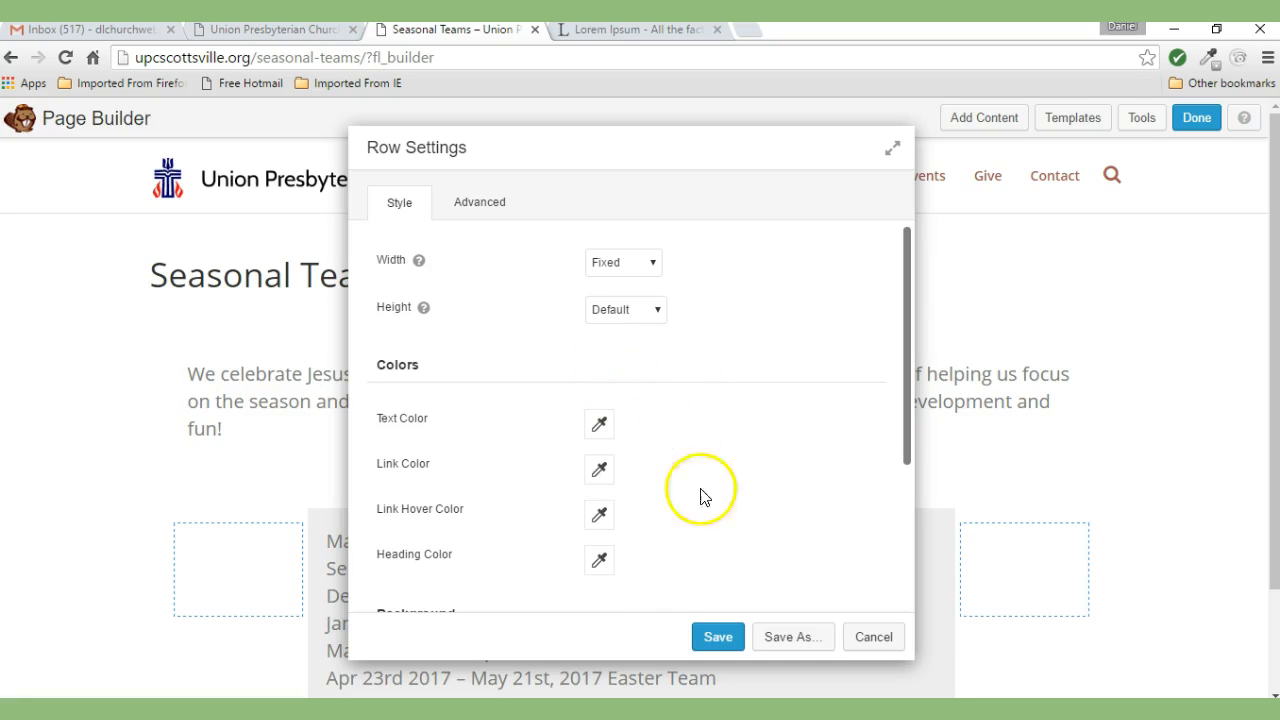
pyautogui.click(873, 645)
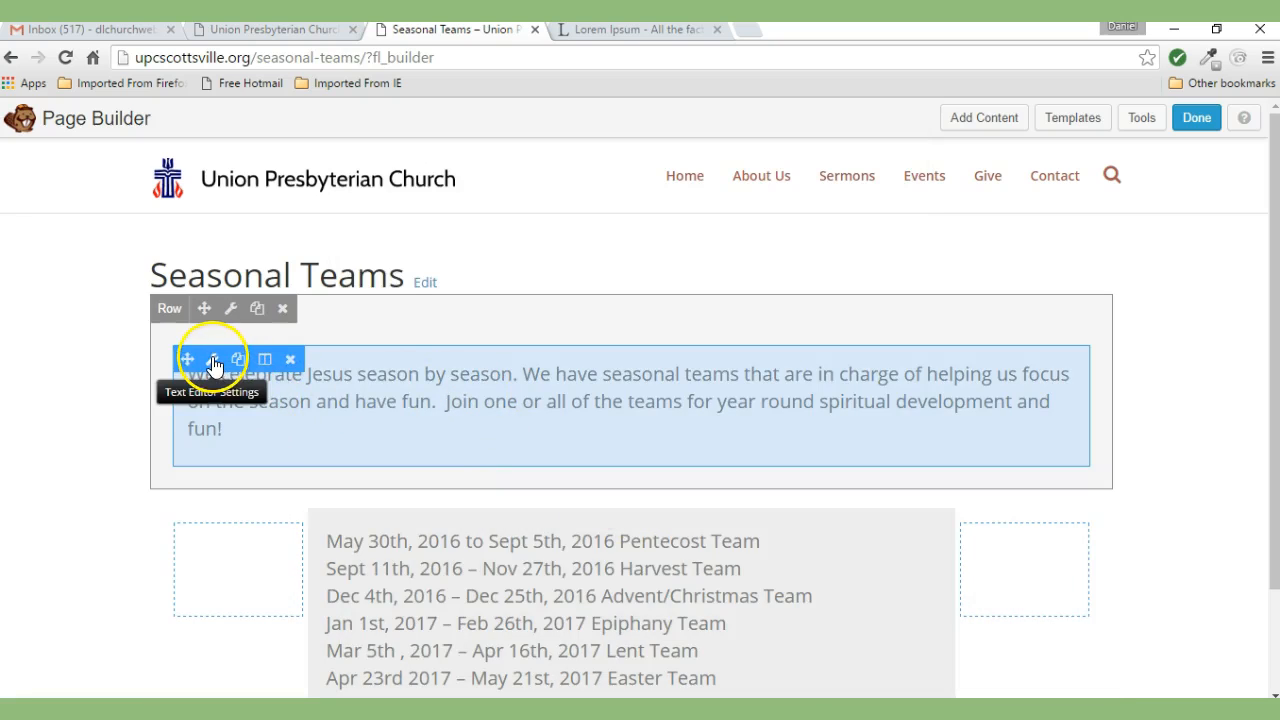
pyautogui.click(213, 360)
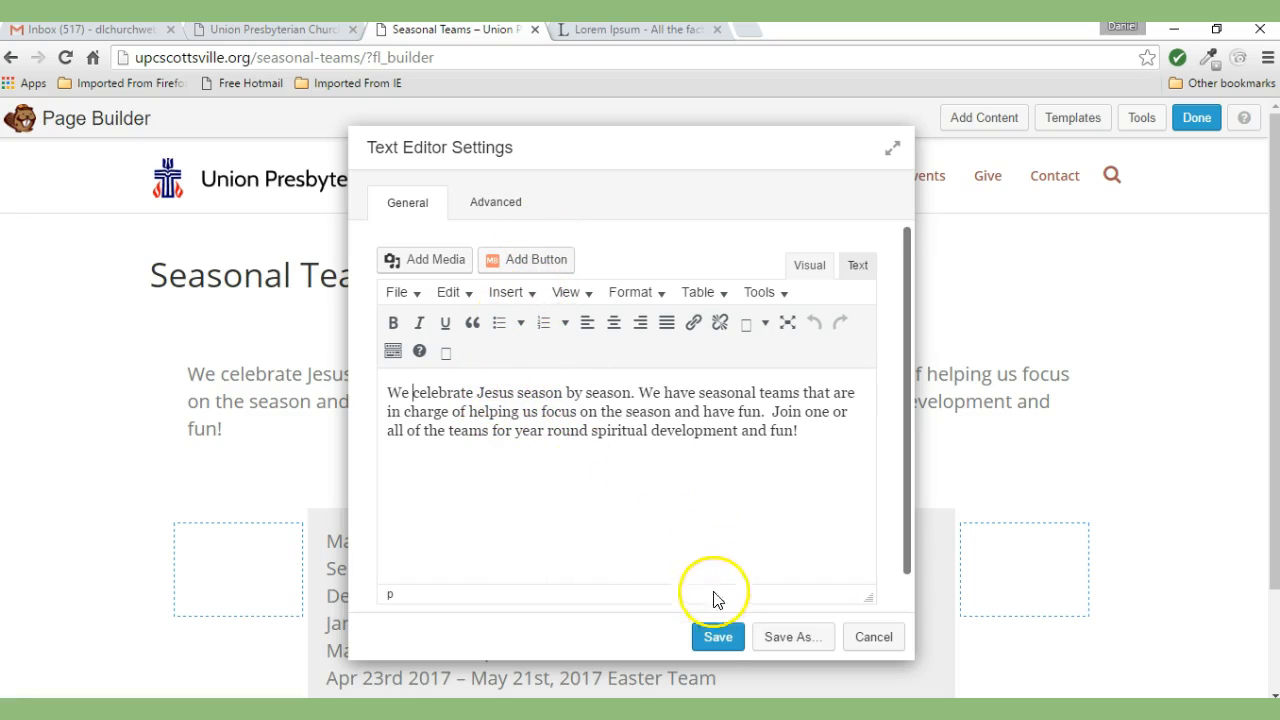
pyautogui.click(720, 645)
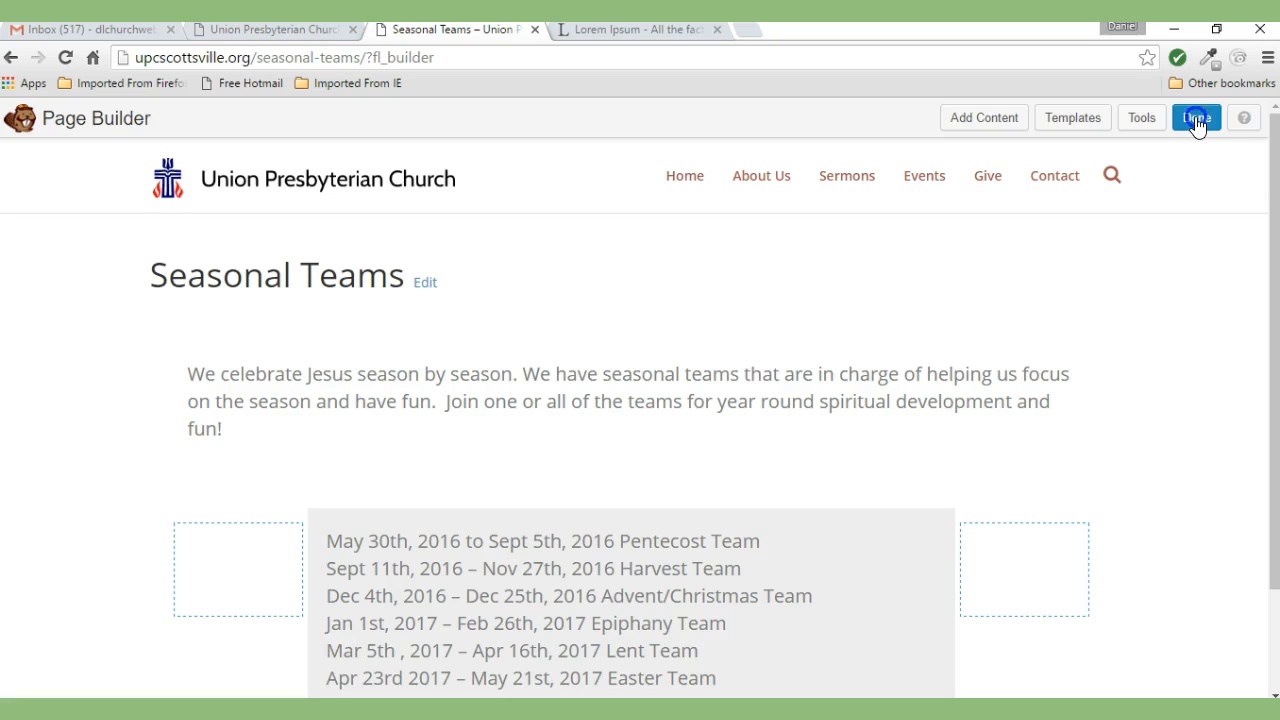
# - Finish the Page Builder edits and publish the Seasonal Teams page changes
pyautogui.click(1197, 118)
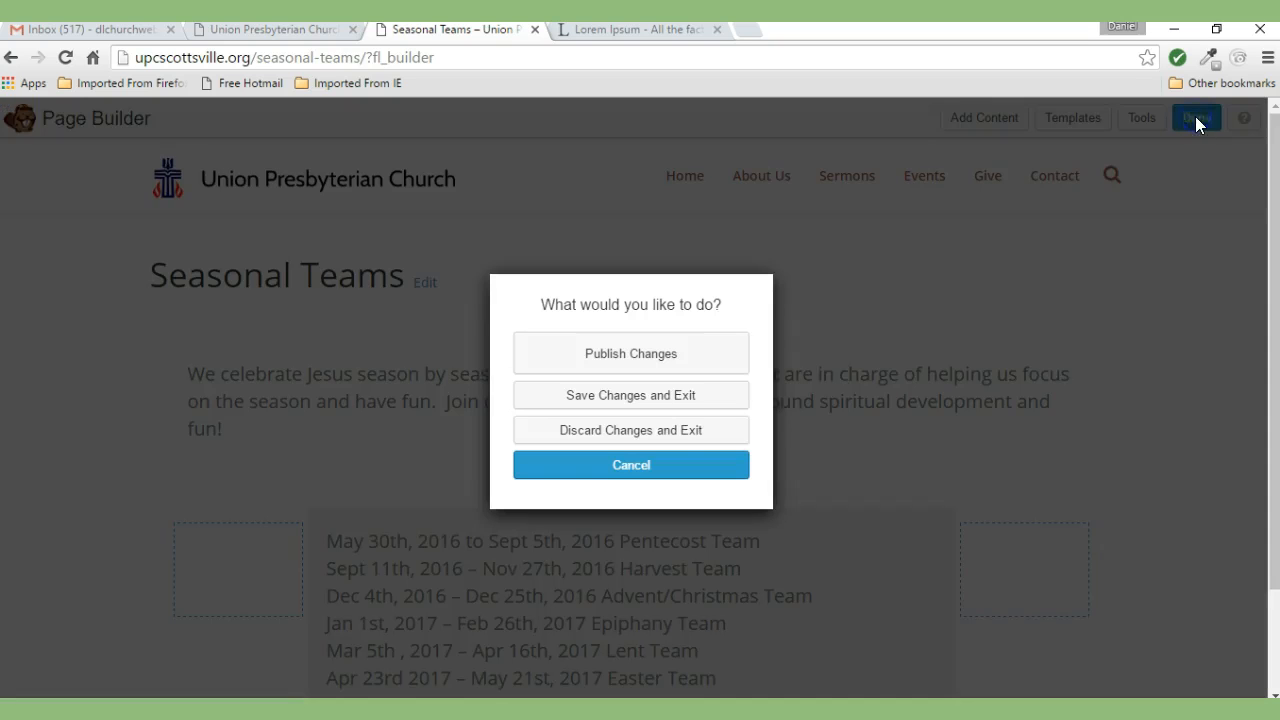
pyautogui.click(610, 355)
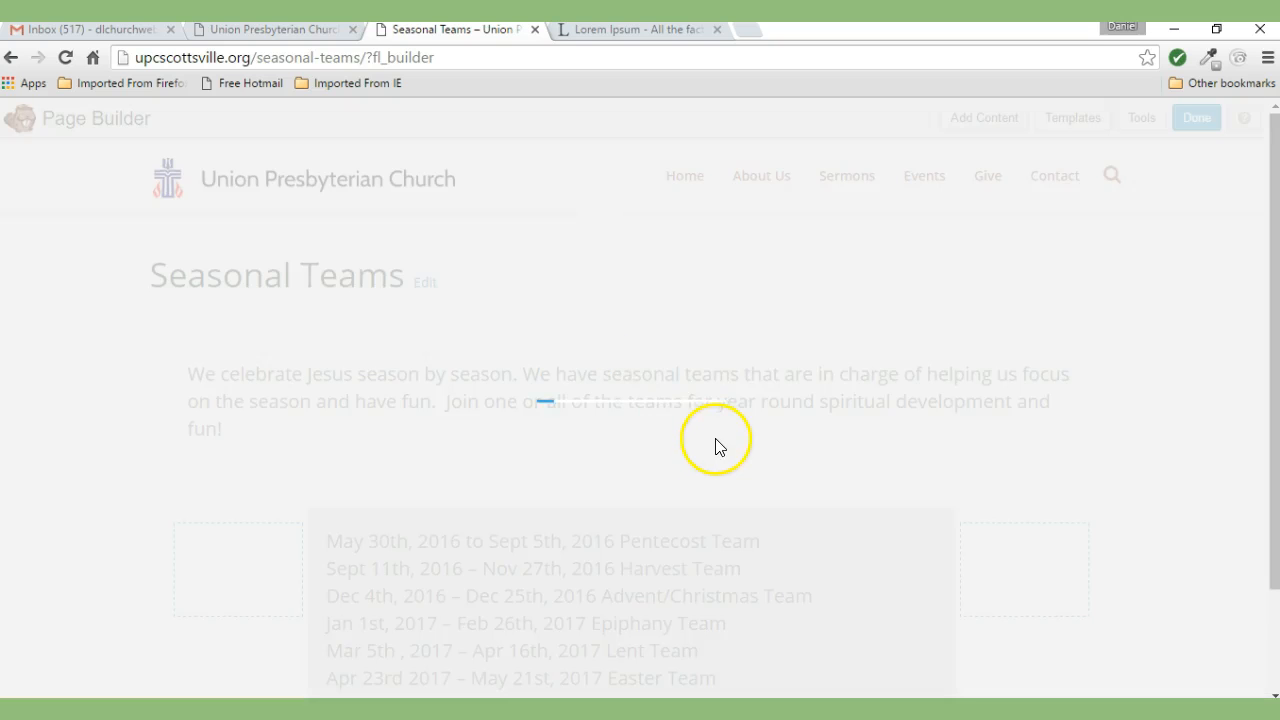